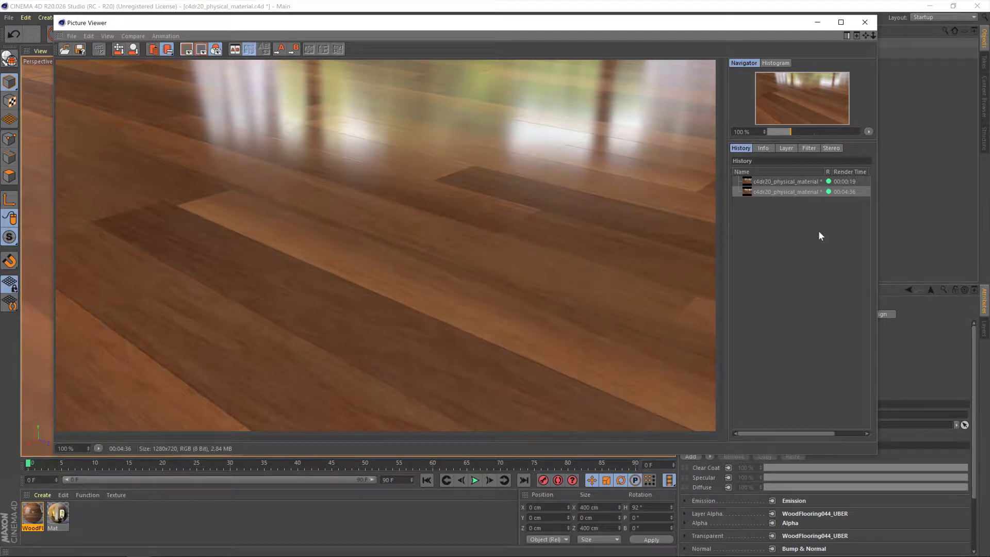
Open the WoodFlooring044 material's node graph and move the NORMAL and DISPLACEMENT nodes down to make room below the GLOSS row.
click(863, 21)
double_click(40, 515)
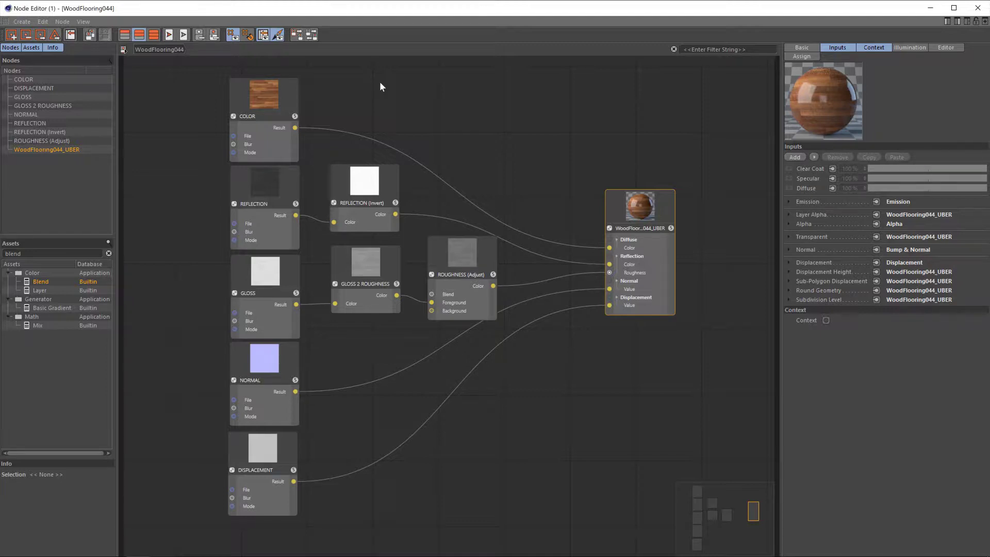
drag(481, 249, 479, 255)
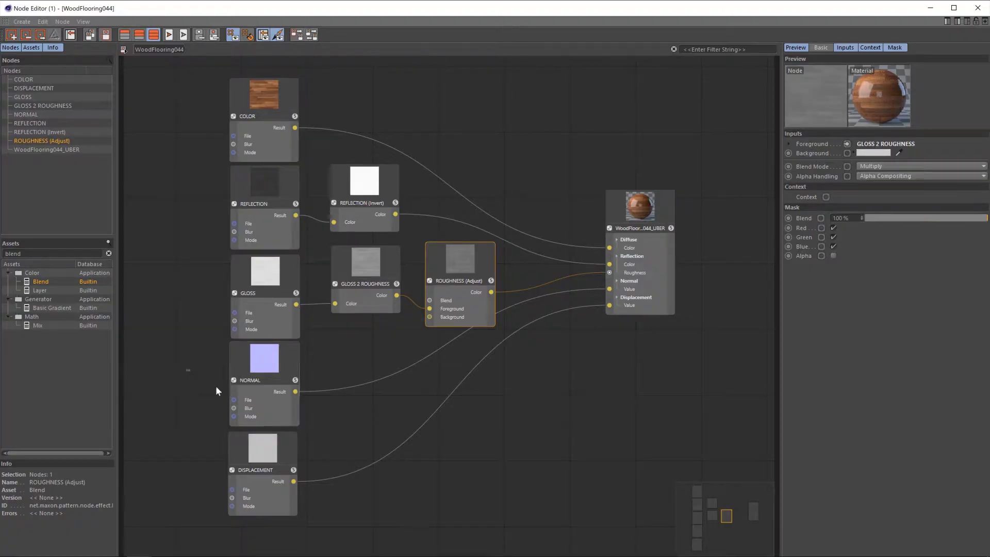
drag(216, 386, 315, 521)
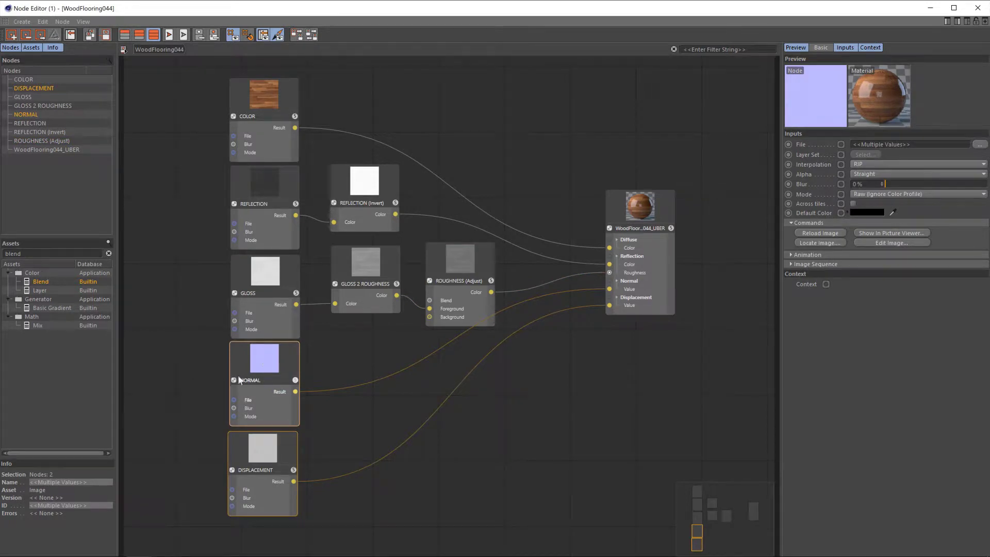
drag(286, 354, 292, 496)
Shift the GLOSS, GLOSS 2 ROUGHNESS and ROUGHNESS (Adjust) nodes to the left to free space before the UBER node.
drag(389, 265, 385, 278)
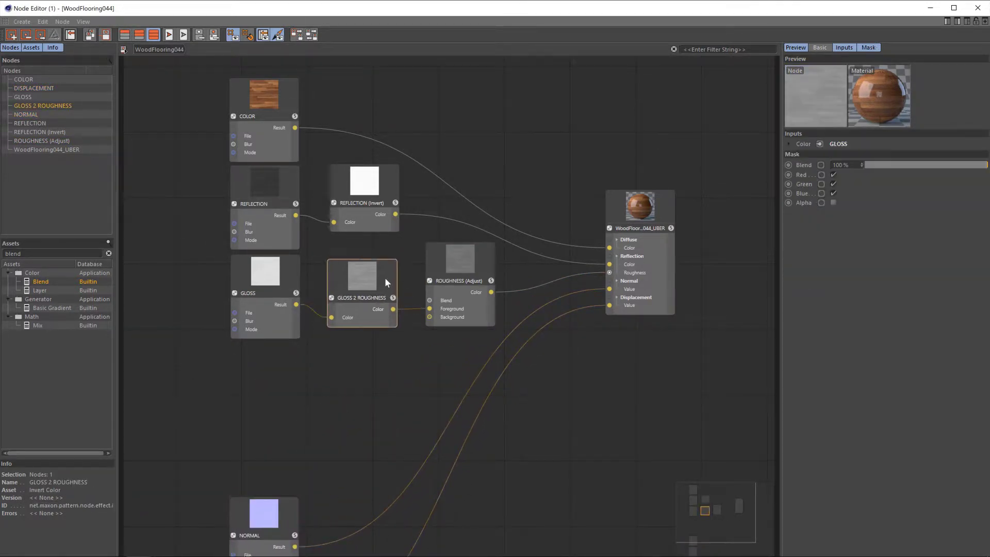
drag(292, 269, 202, 271)
drag(389, 281, 304, 285)
drag(462, 287, 404, 272)
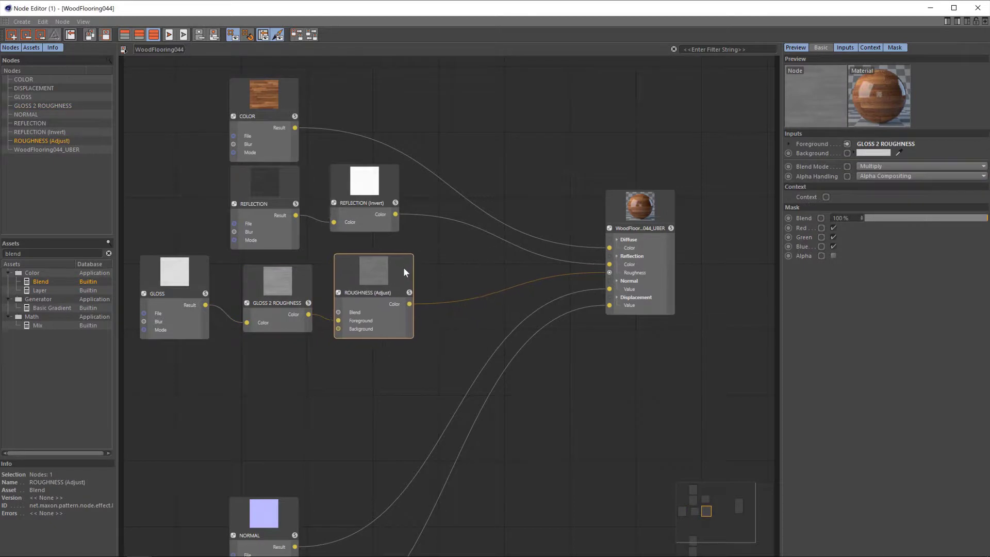
Add an Image node below the GLOSS node and name it SMUDGES.
key(h)
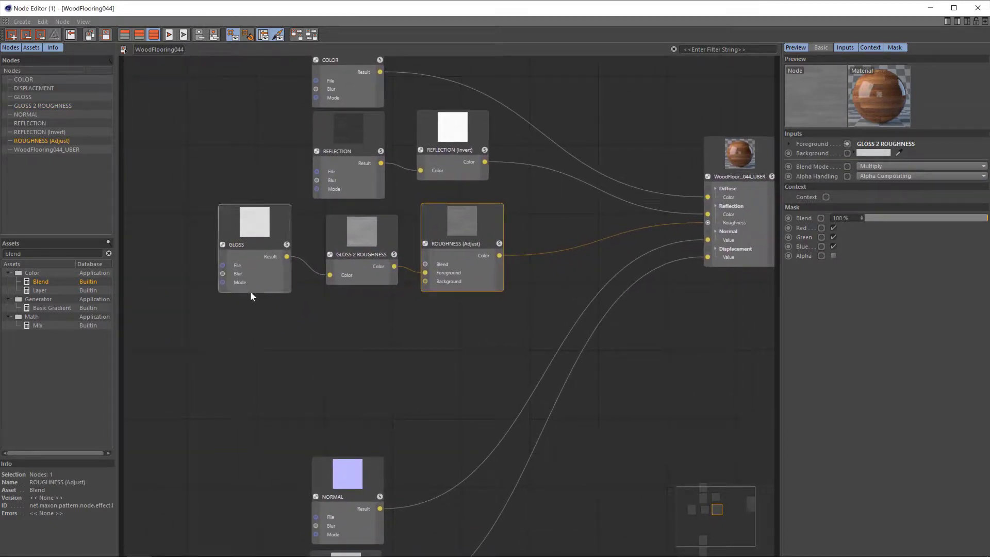
double_click(13, 253)
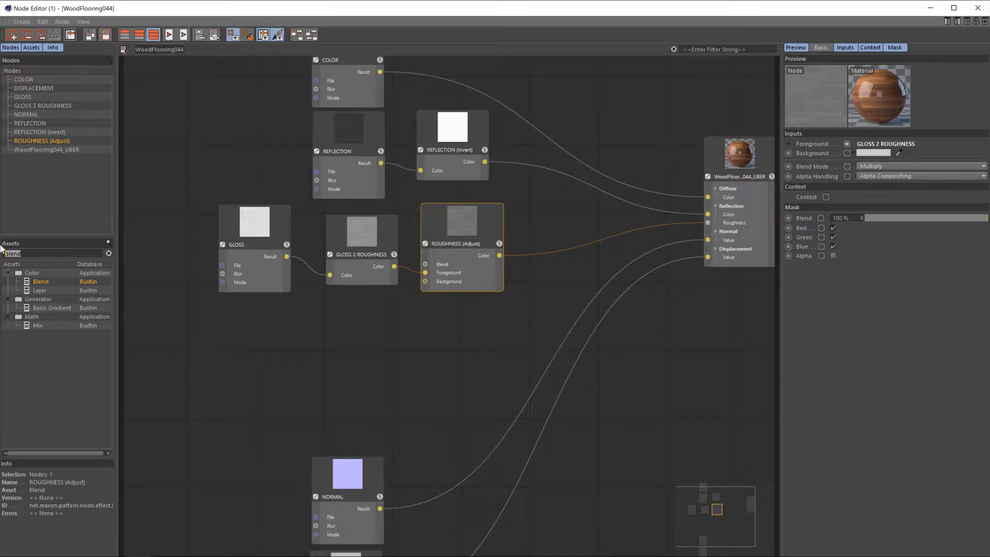
text(imag)
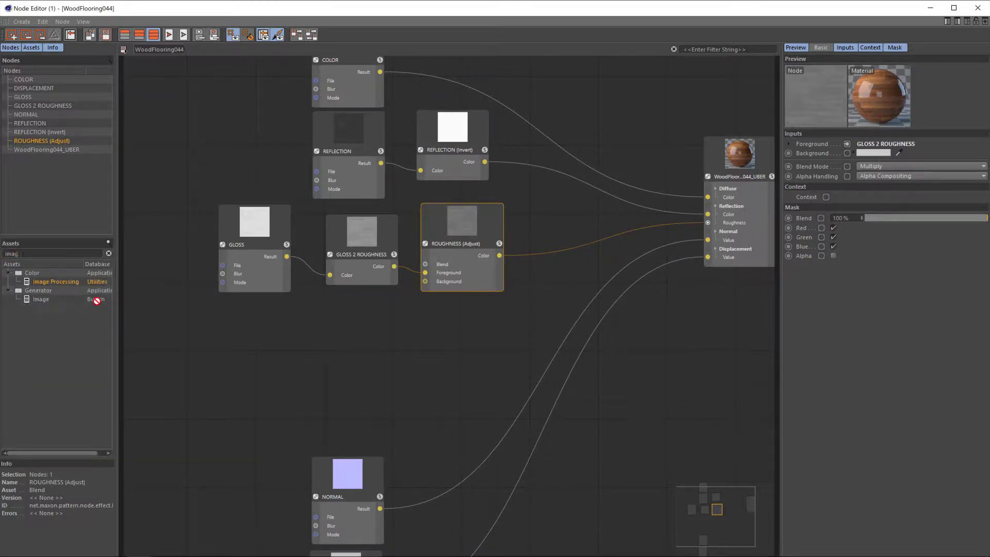
drag(94, 299, 276, 326)
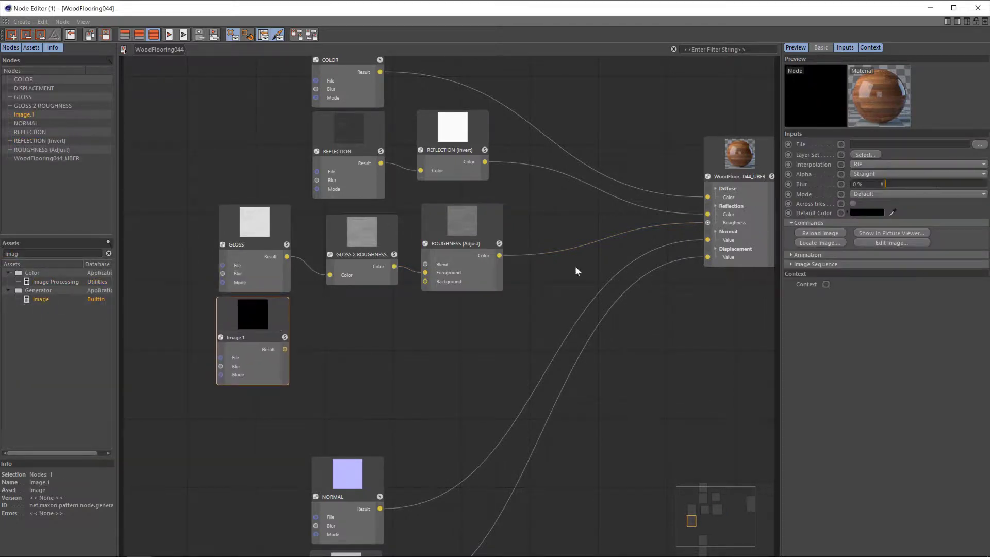
click(821, 48)
text(SMUDGES)
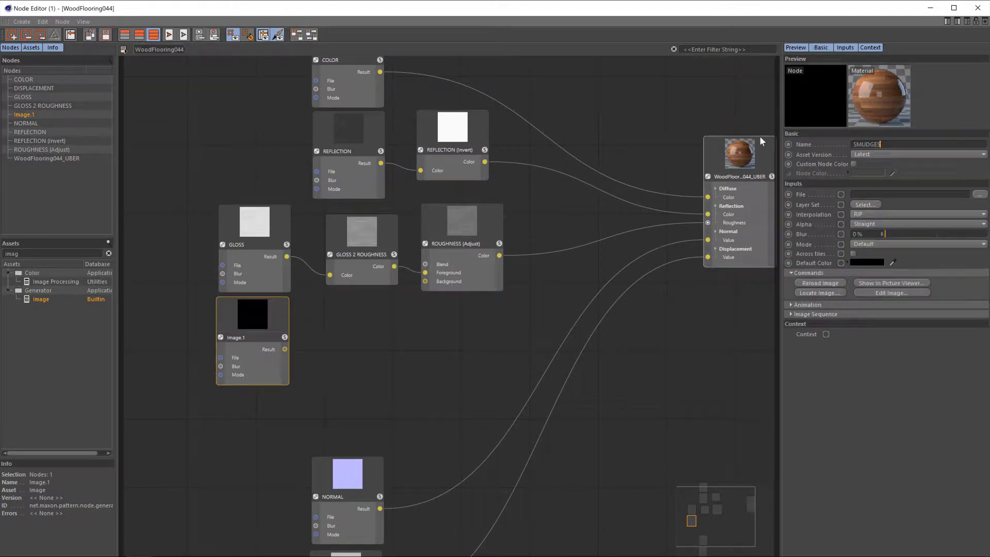
key(Return)
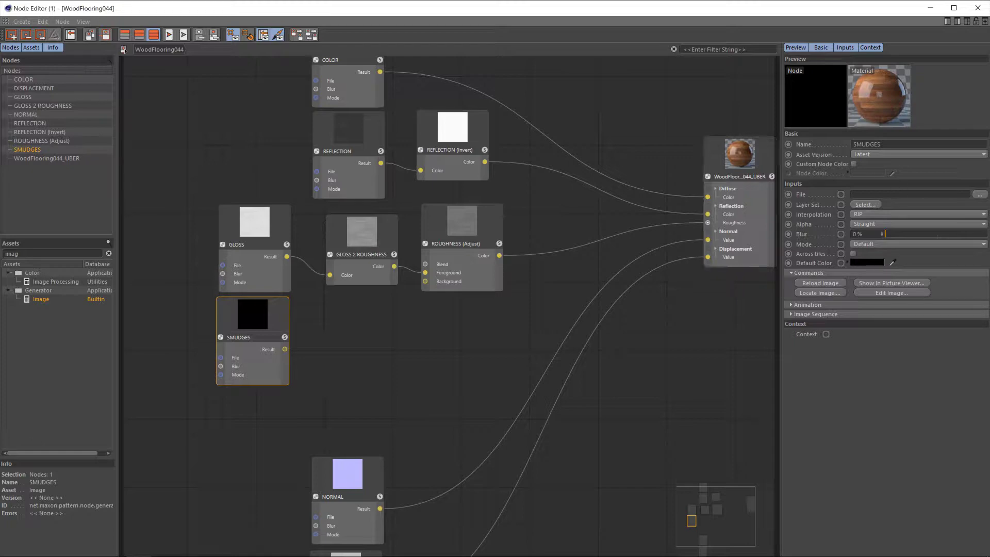
Load FloorSmudgesTypeAMedium001_OVERLAY16_4K into the SMUDGES node without copying it to the project, and place the node under ROUGHNESS (Adjust).
click(980, 194)
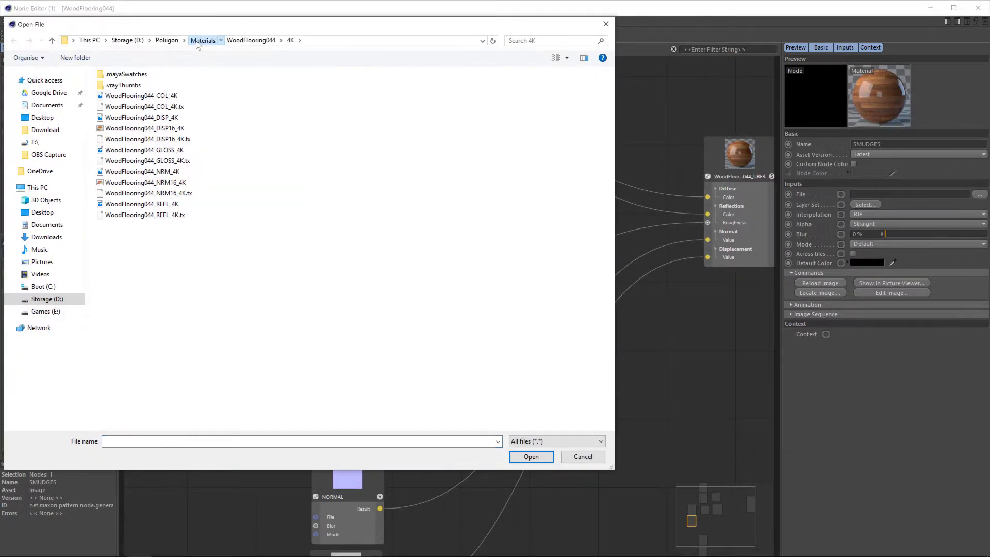
click(203, 40)
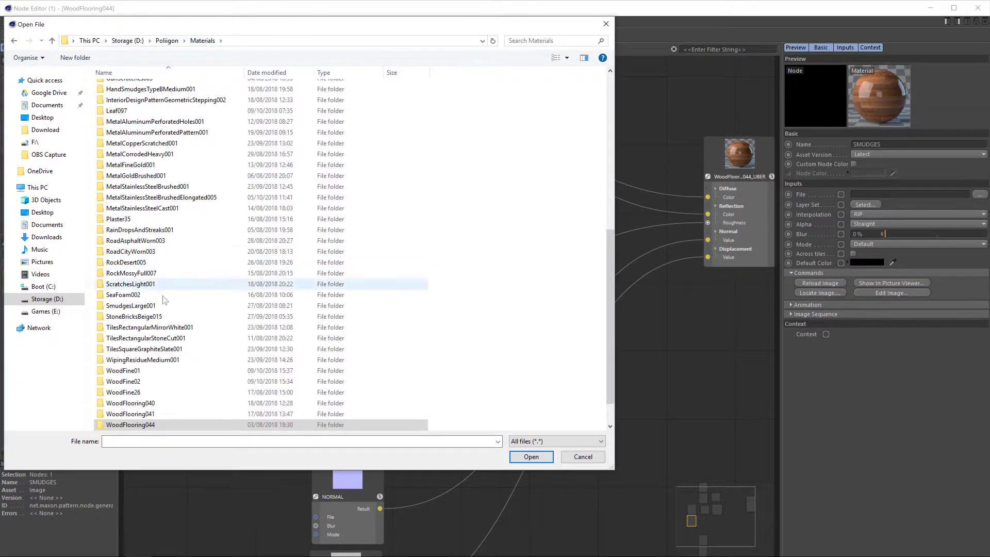
scroll(184, 251, up, 6)
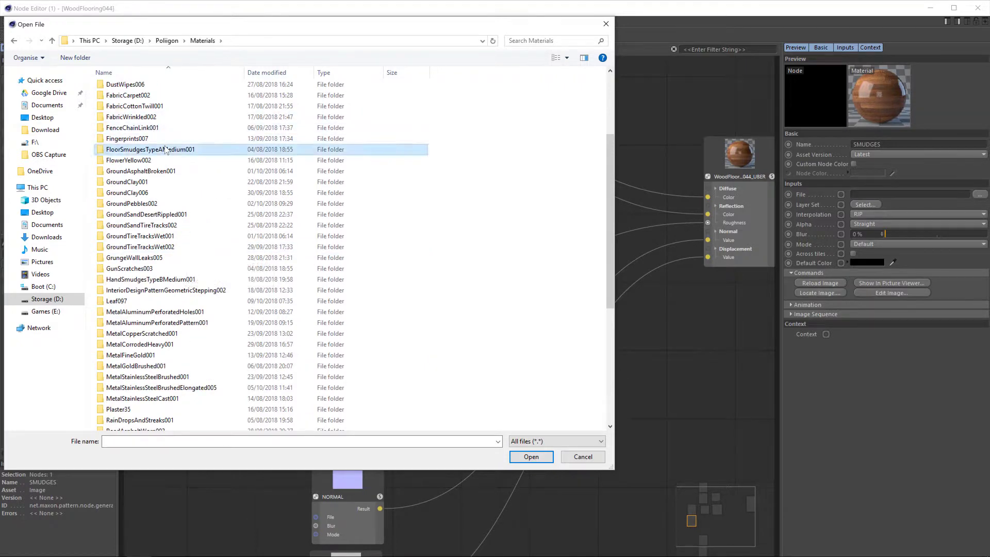
double_click(166, 150)
double_click(129, 86)
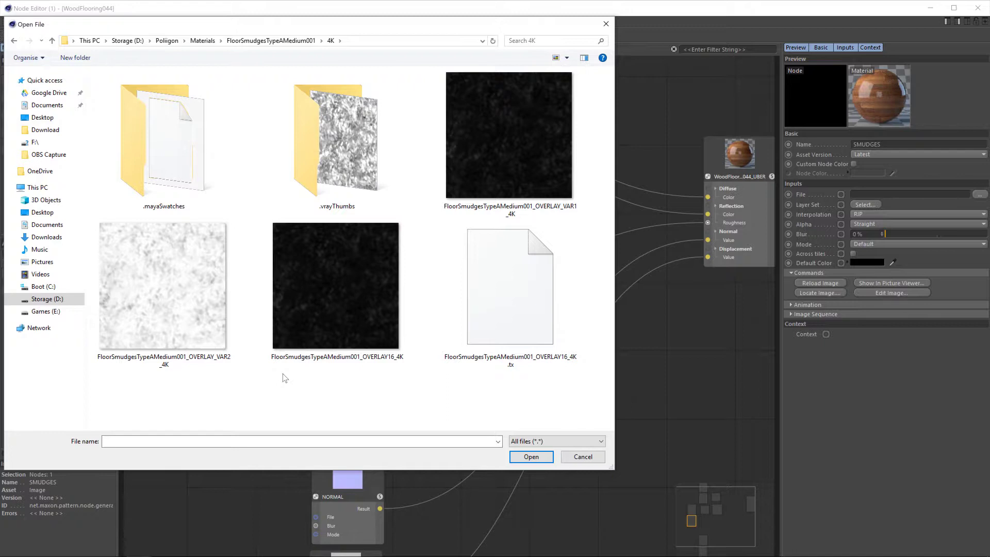
click(372, 283)
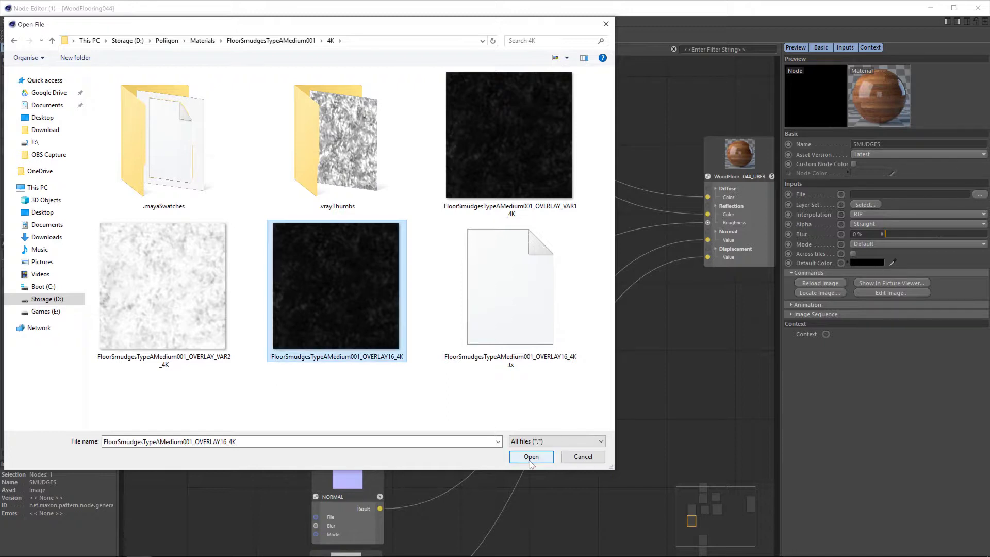
click(537, 457)
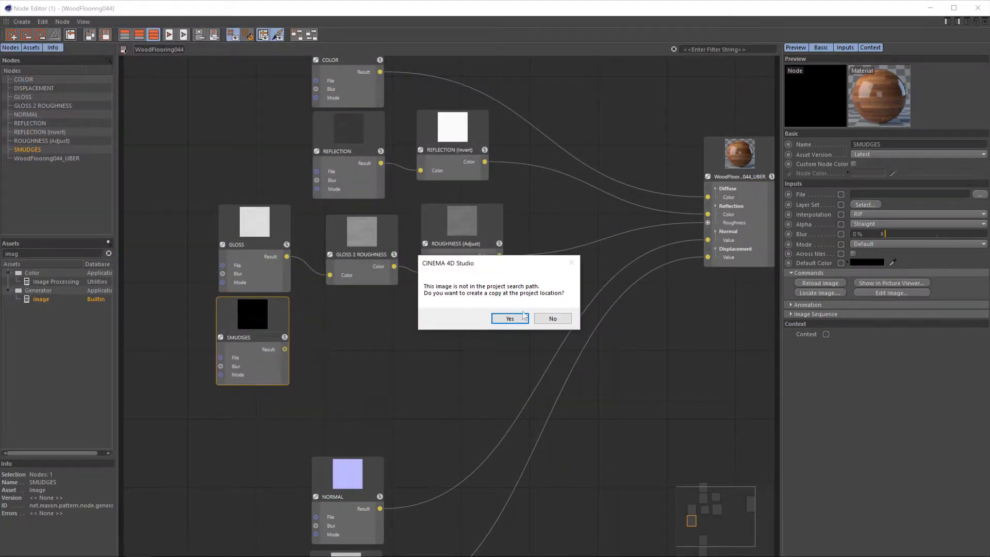
click(552, 318)
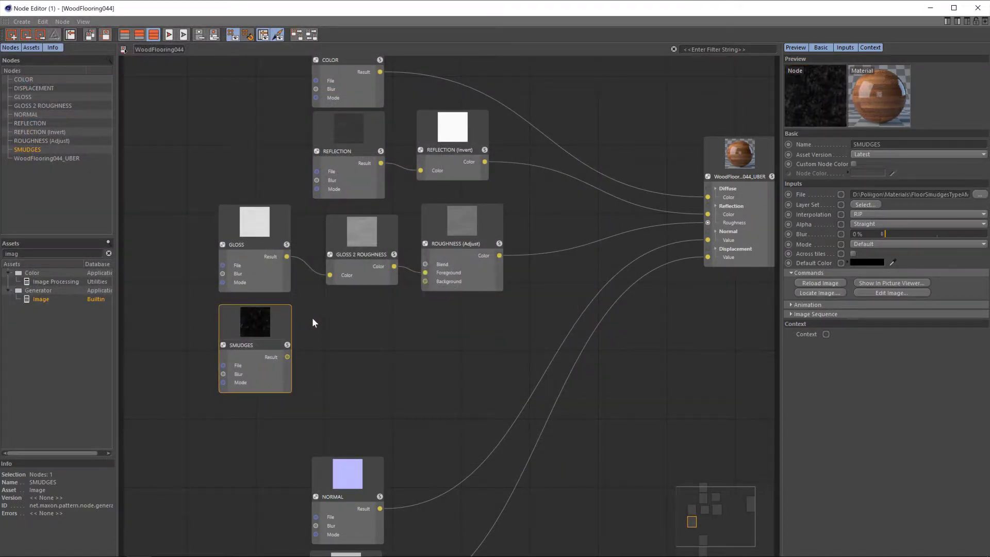
mouse_move(290, 317)
mouse_down()
mouse_move(504, 330)
mouse_move(308, 317)
mouse_move(427, 330)
mouse_move(497, 324)
mouse_up()
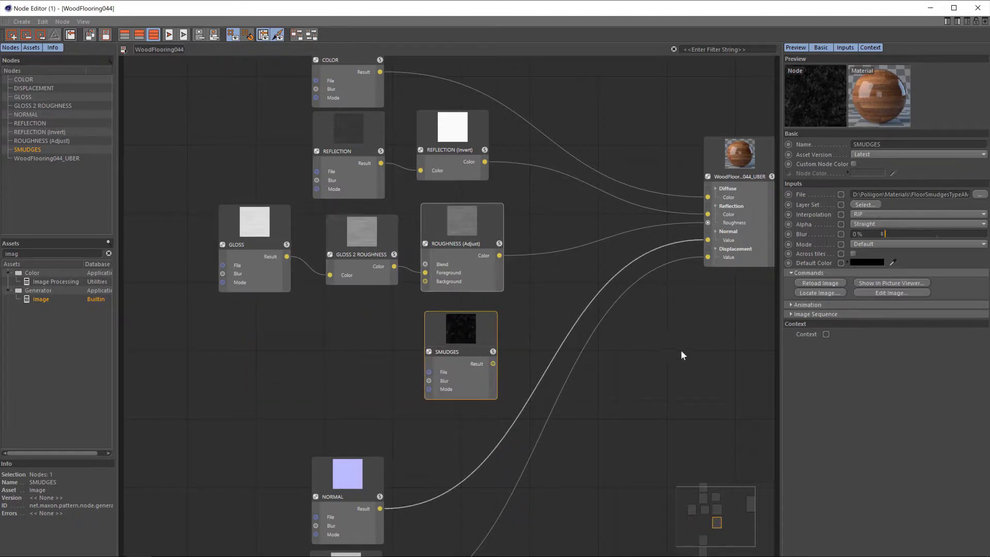
Add a Blend node between ROUGHNESS (Adjust) and the UBER node and set its blend mode to Screen.
middle_drag(683, 352, 560, 350)
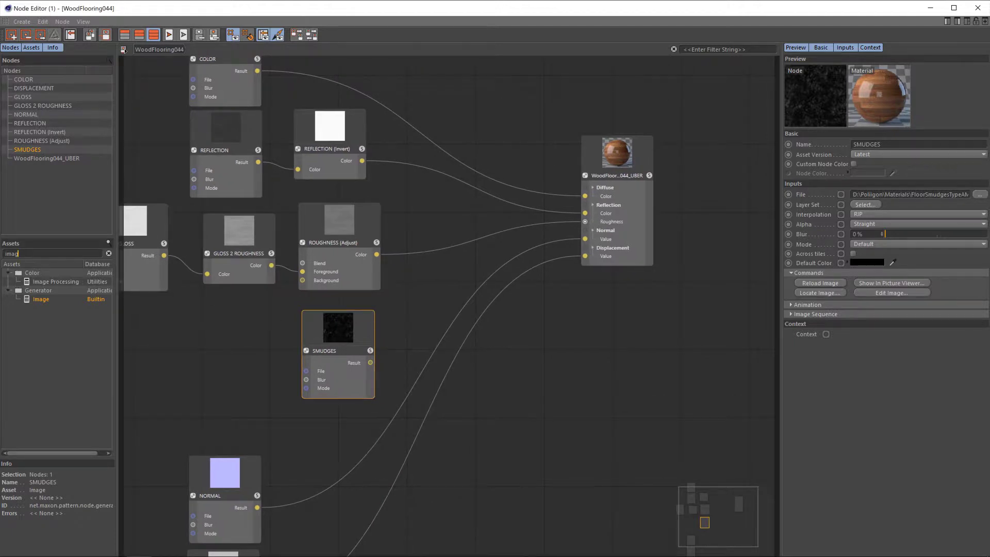
double_click(2, 254)
text(blen)
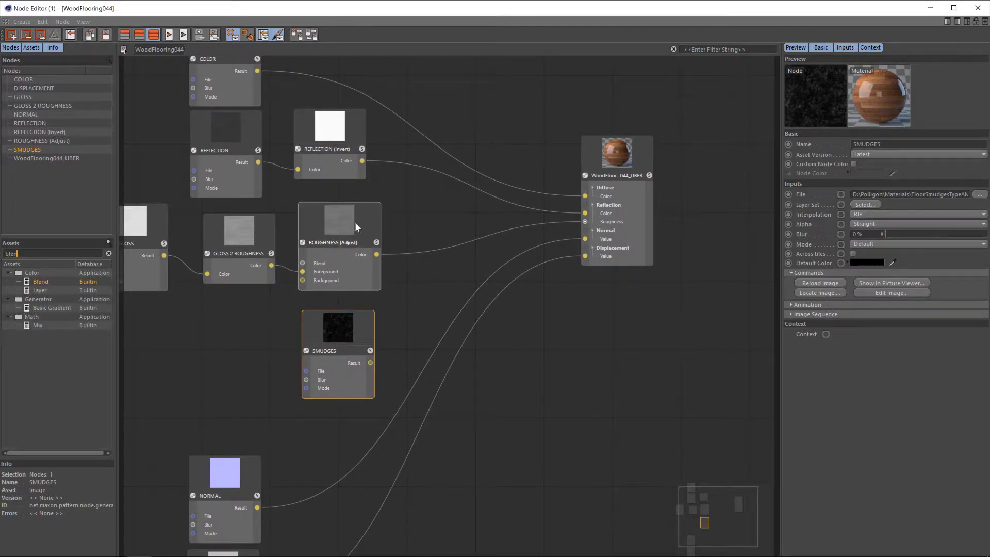
drag(40, 282, 477, 230)
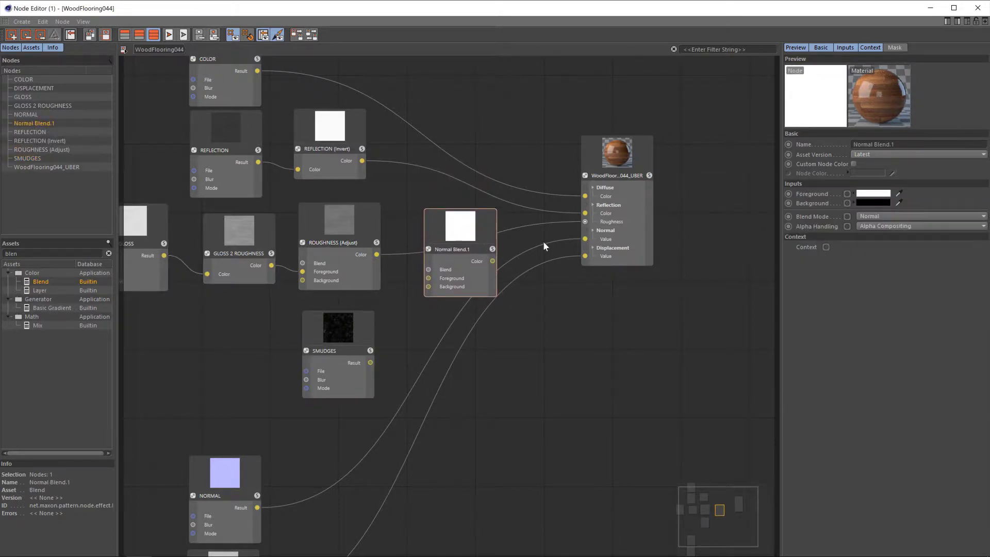
click(879, 217)
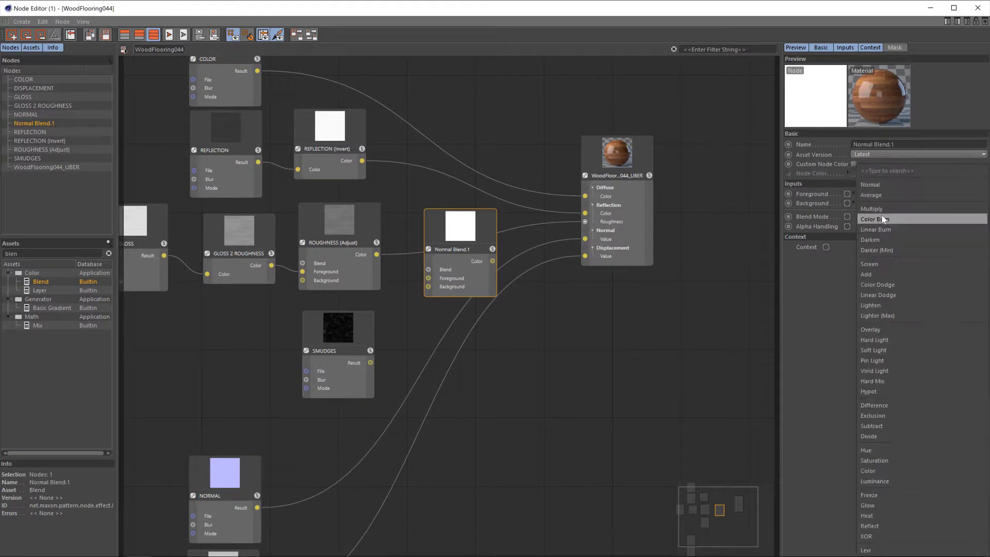
click(871, 264)
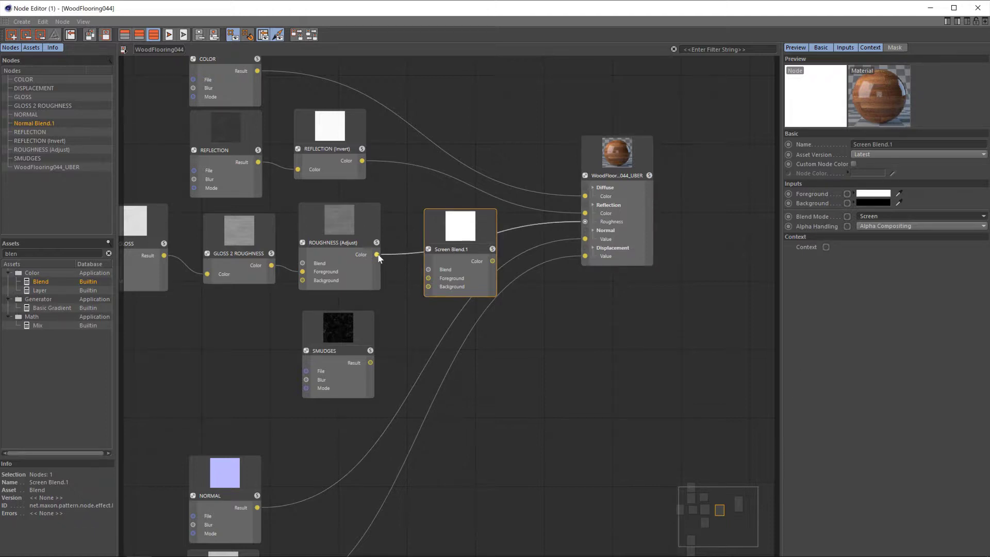
Connect ROUGHNESS (Adjust) to the Screen blend's Background and the SMUDGES result to its Foreground.
drag(391, 266, 428, 286)
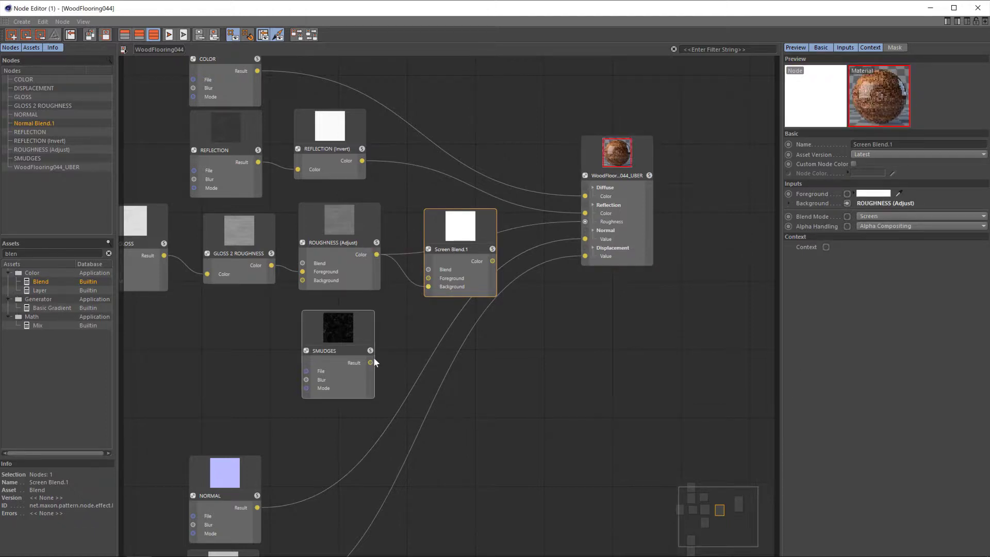
drag(371, 363, 428, 278)
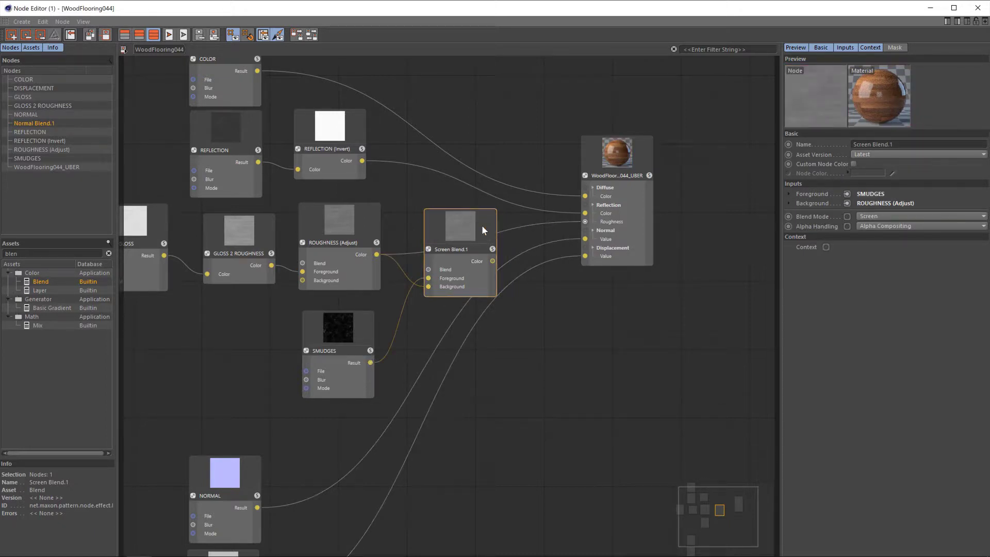
Rewire the Screen blend so that ROUGHNESS (Adjust) feeds its Foreground and SMUDGES feeds its Background.
right_click(408, 275)
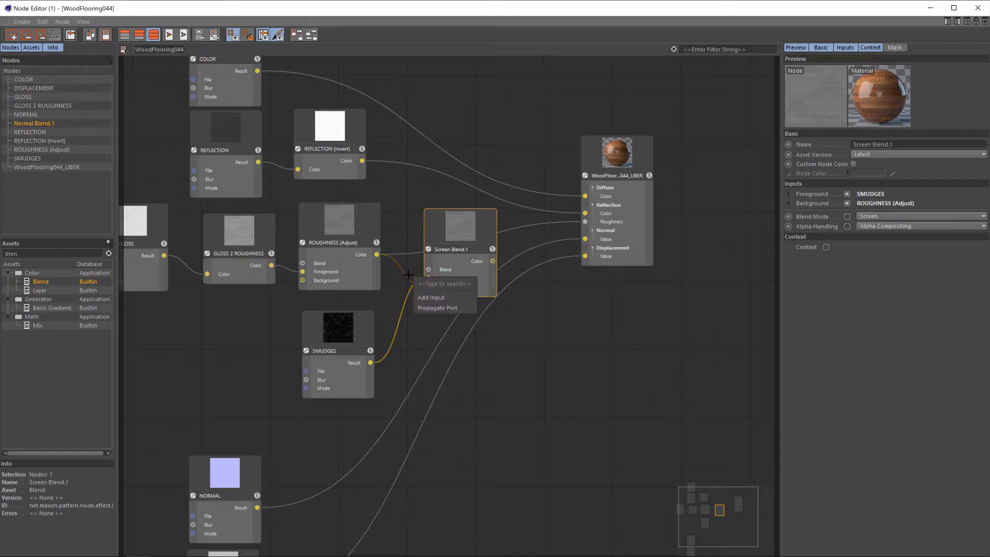
click(406, 265)
mouse_move(406, 266)
mouse_down()
mouse_move(416, 305)
mouse_move(404, 267)
mouse_move(428, 278)
mouse_up()
key(Delete)
click(371, 360)
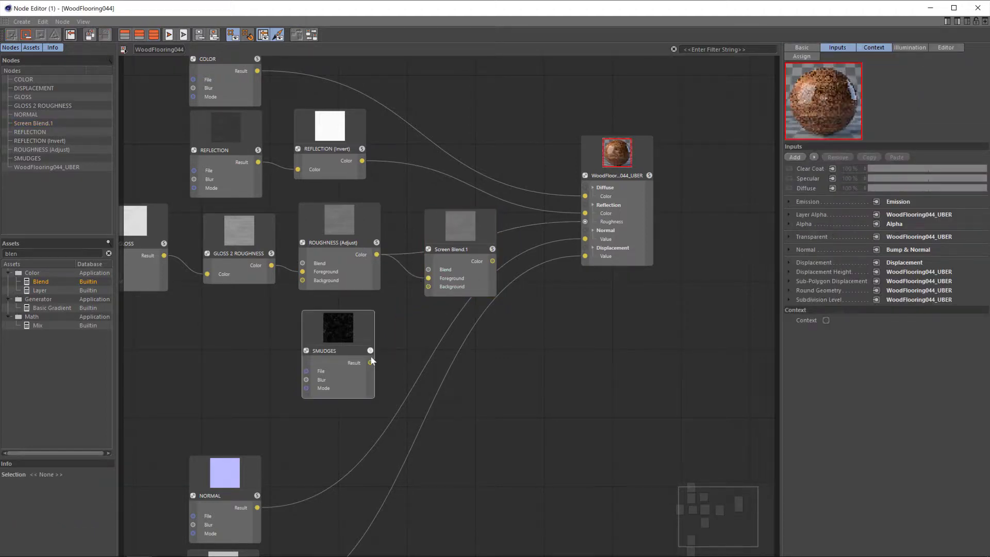
drag(370, 362, 429, 286)
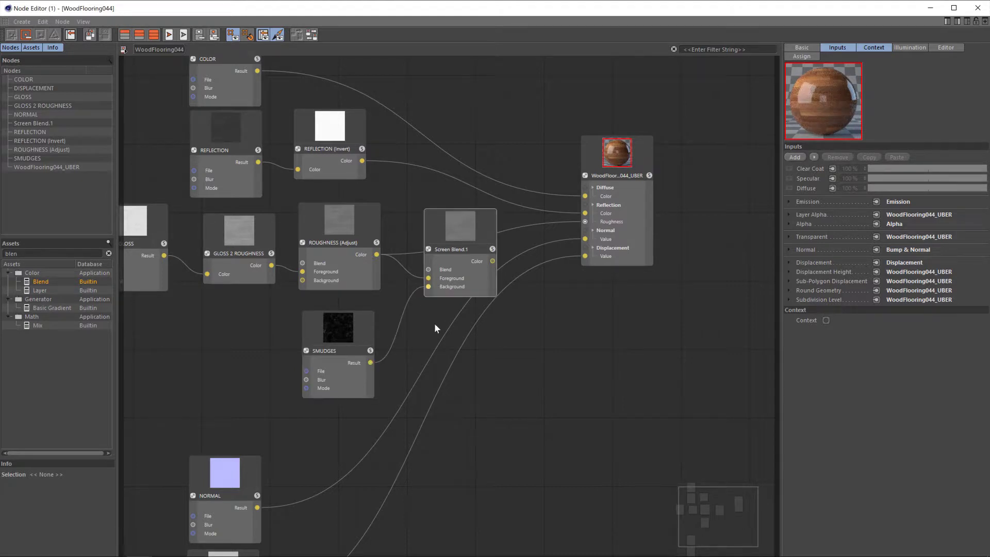
click(490, 223)
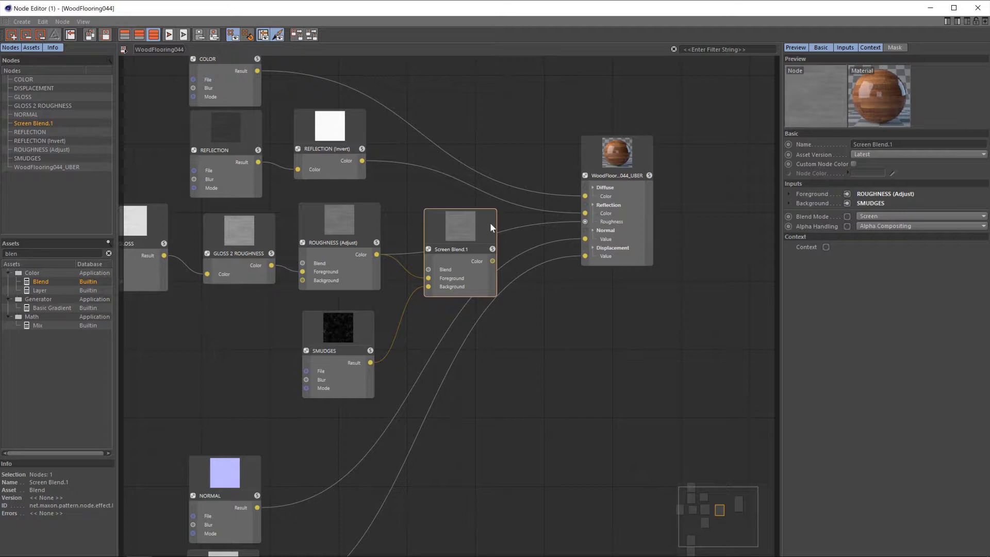
Set the SMUDGES image mode to Raw (Ignore Color Profile) and move the Screen blend node slightly down, closer to its inputs.
click(364, 335)
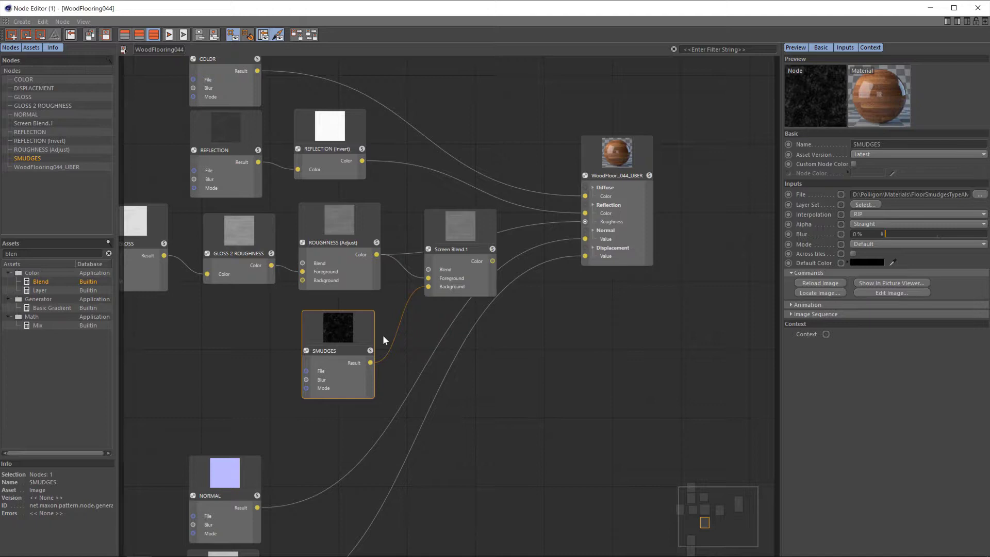
click(878, 245)
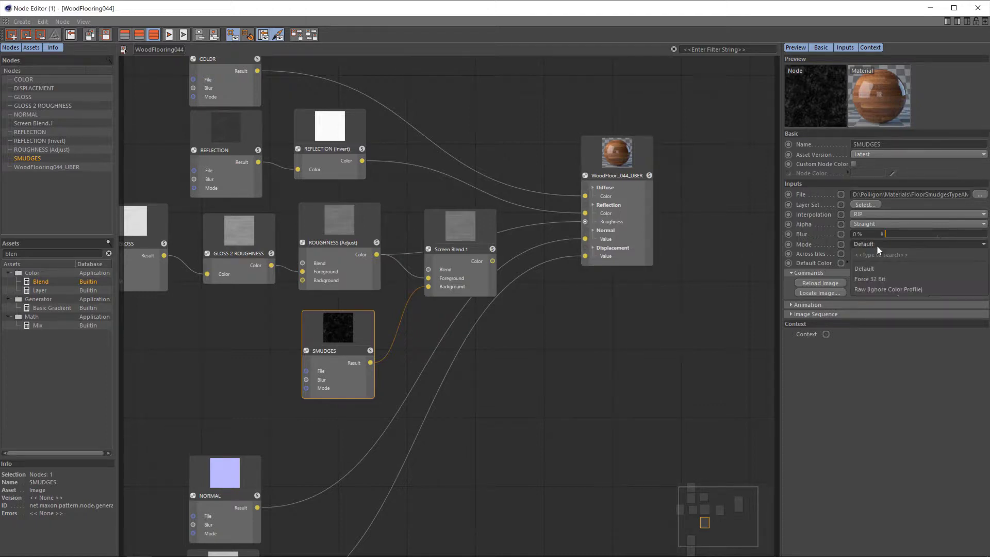
click(888, 290)
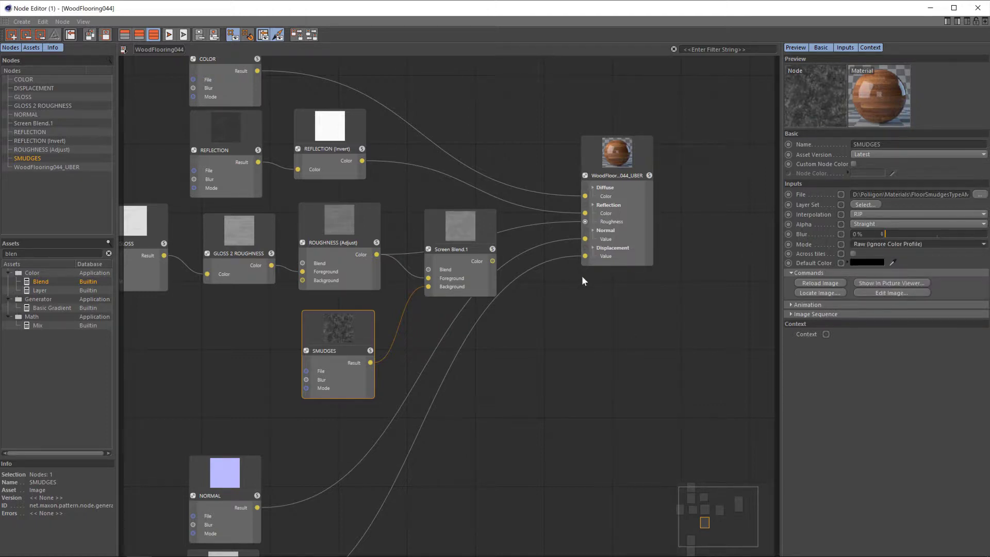
click(449, 265)
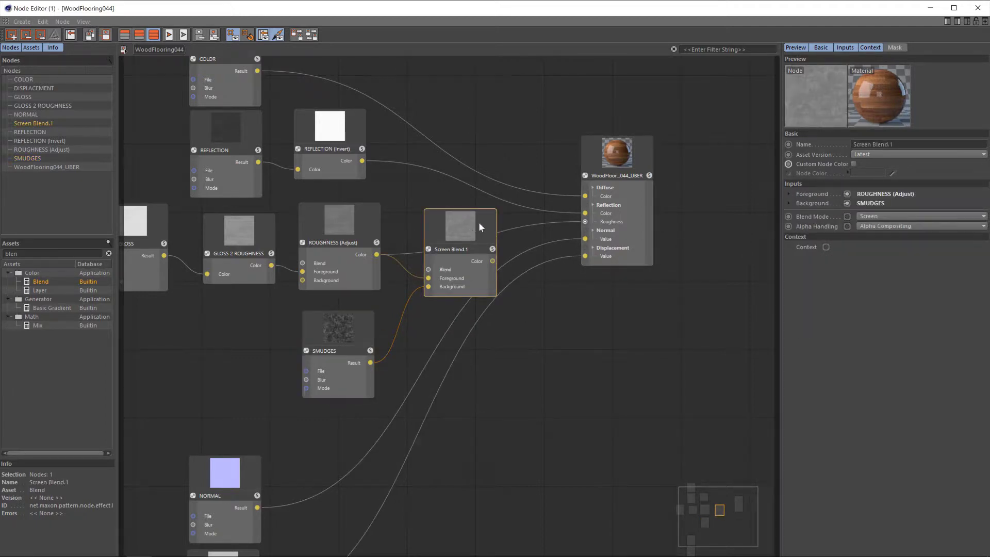
drag(479, 227, 461, 243)
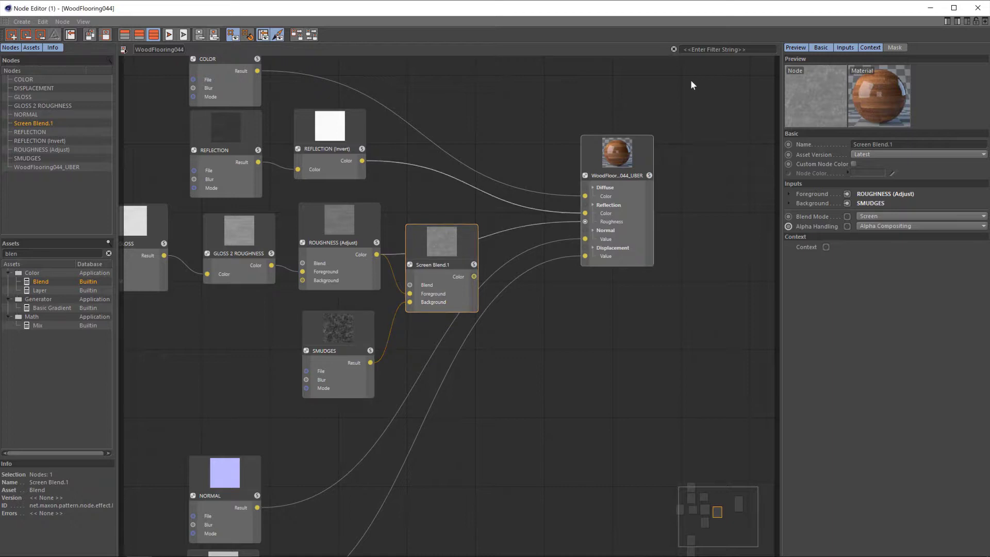
Connect the Screen blend's Color output to the UBER node's Reflection Roughness and reposition the blend node between its neighbours.
drag(465, 235, 478, 232)
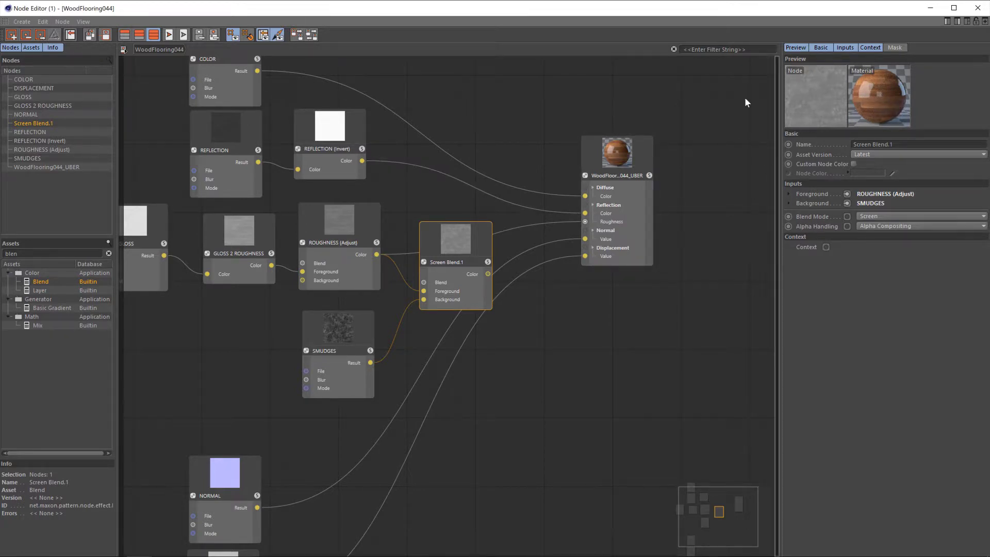
drag(486, 237, 481, 233)
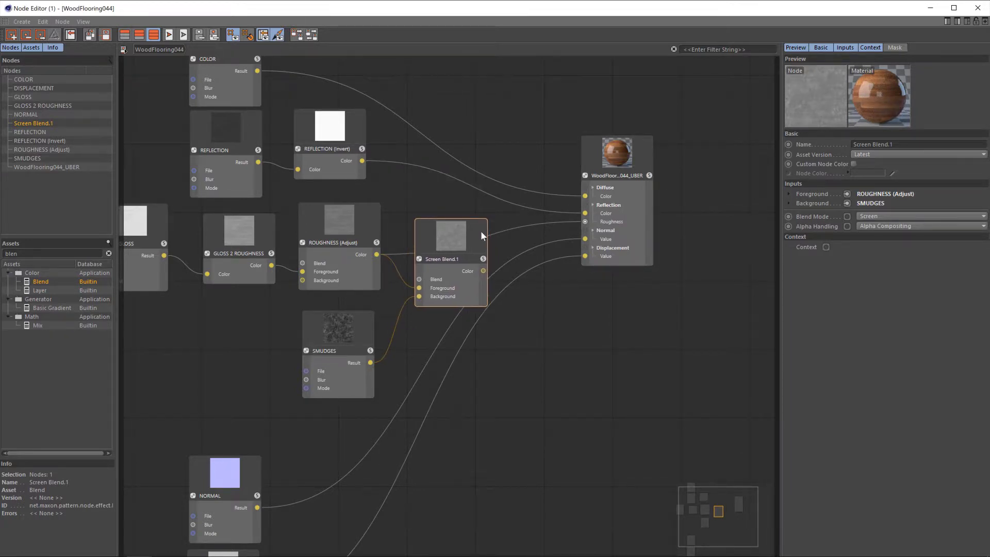
drag(484, 271, 587, 222)
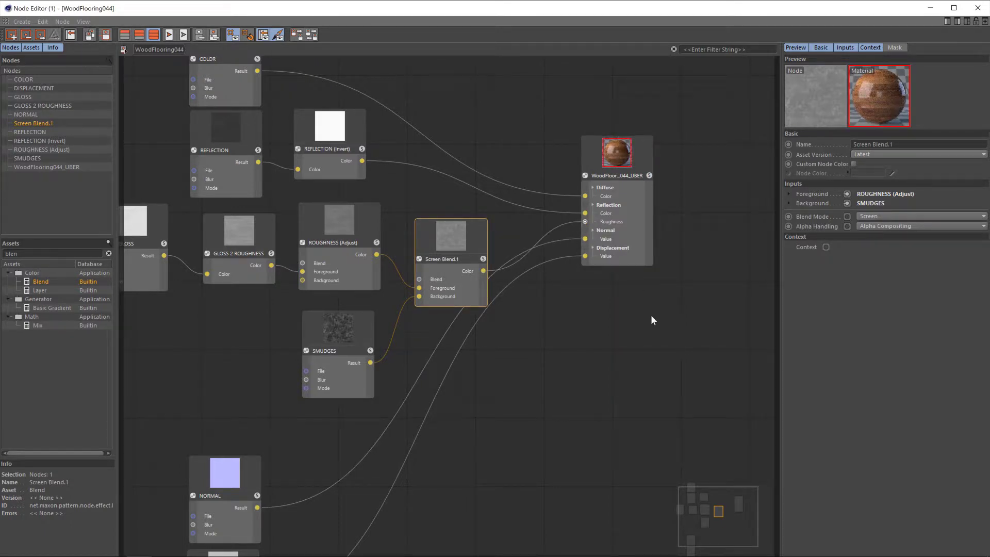
drag(470, 241, 484, 234)
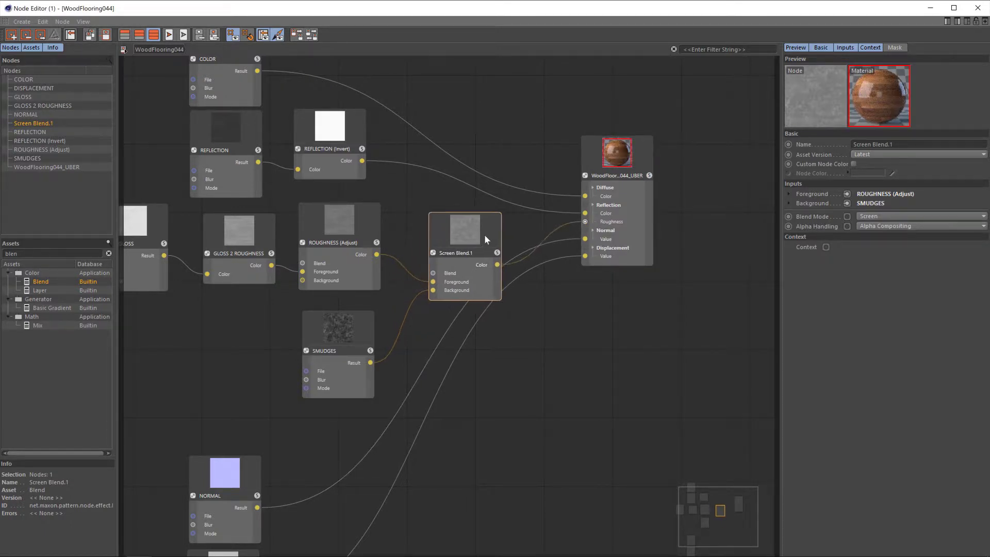
Close the node editor and set the Physical renderer's Sampling Quality to Low in the render settings.
click(977, 7)
click(267, 35)
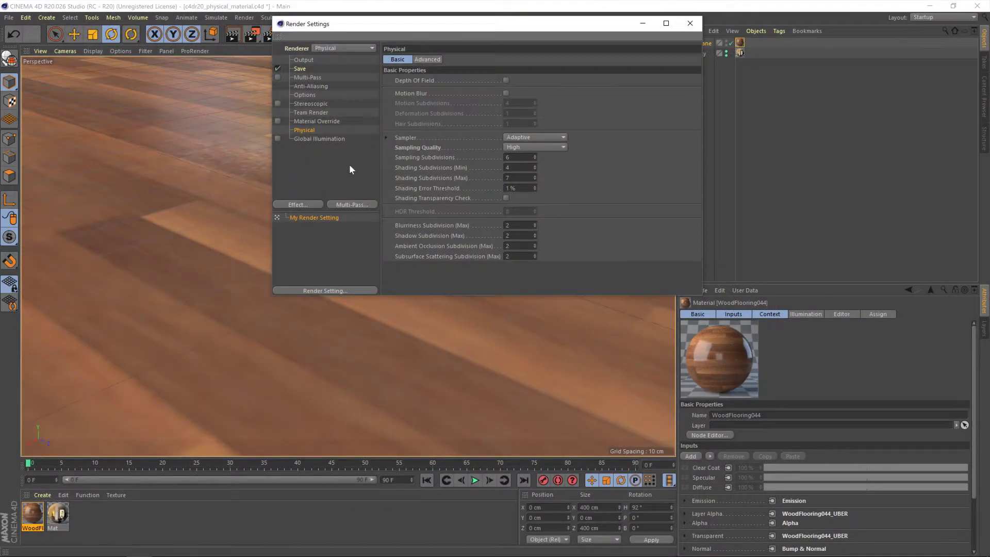
click(525, 147)
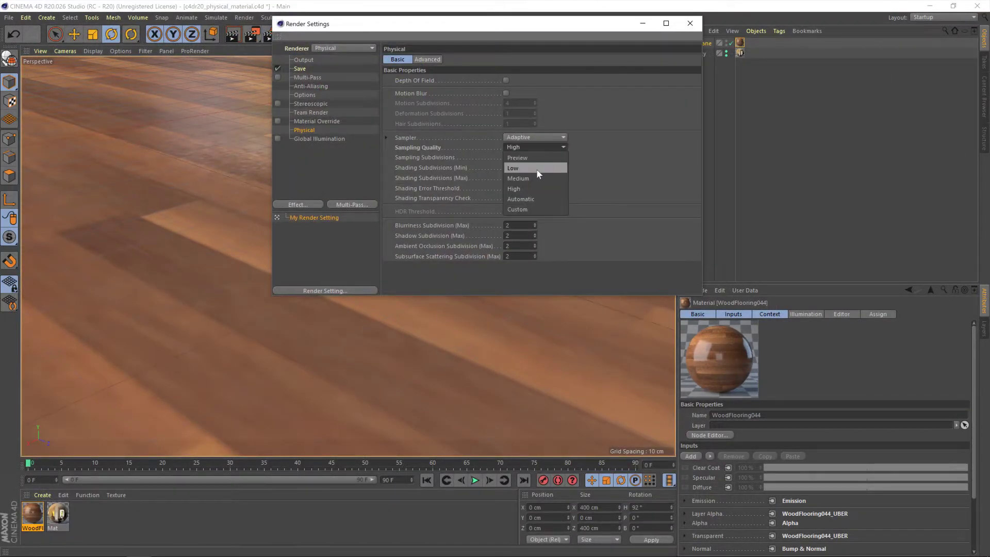
click(515, 164)
click(690, 24)
Render the floor to the Picture Viewer, examine the smudges in the reflections, and close the viewer.
click(252, 35)
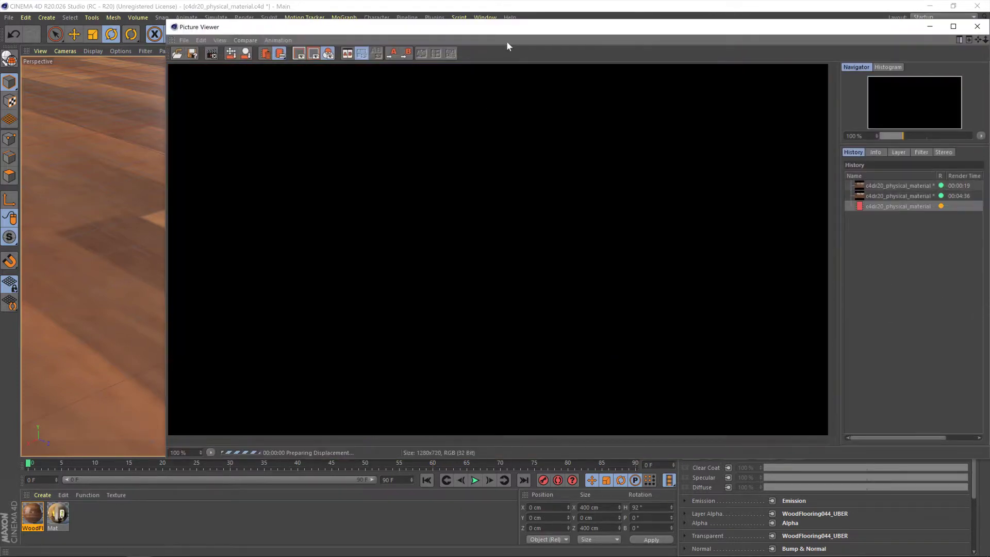
drag(507, 27, 391, 27)
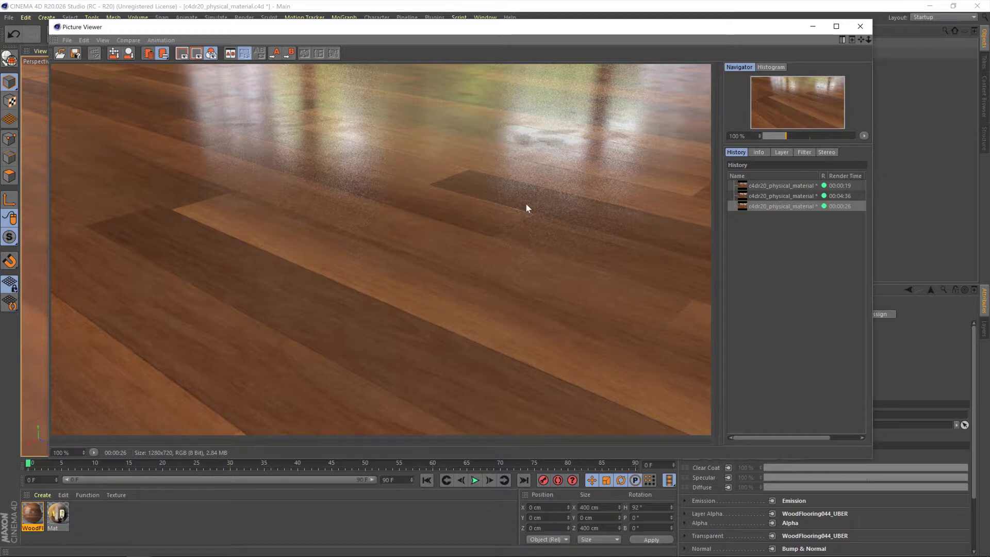
click(860, 25)
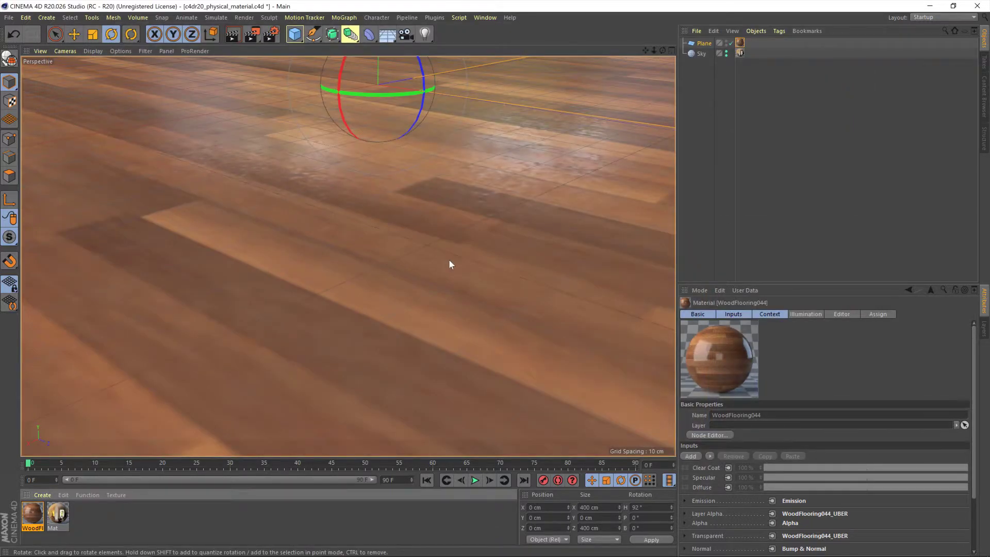
Reopen the WoodFlooring044 node graph, add a UV Transform node beside SMUDGES, and connect its Result to the SMUDGES Context input.
double_click(37, 517)
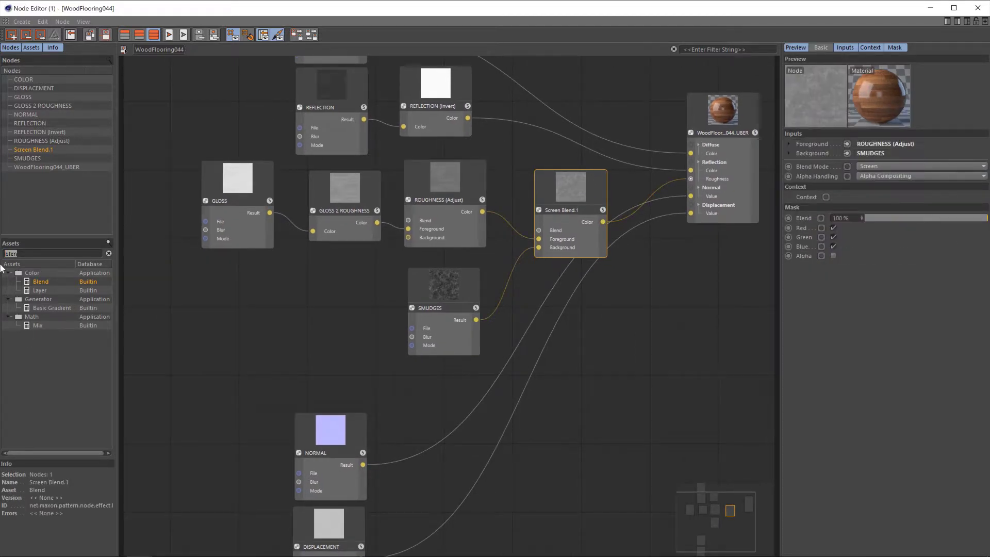
text(uv)
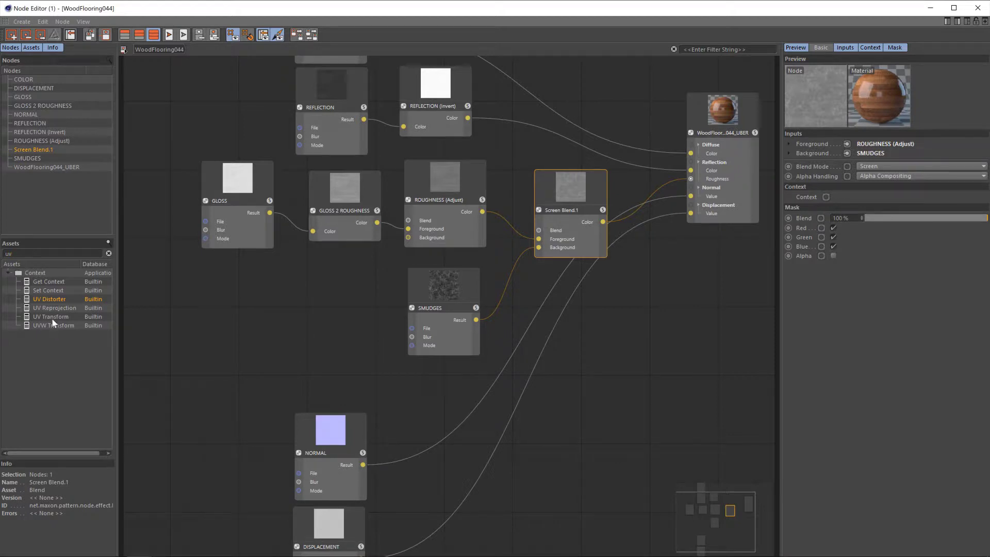
mouse_move(52, 317)
mouse_down()
mouse_move(415, 310)
mouse_move(442, 331)
mouse_up()
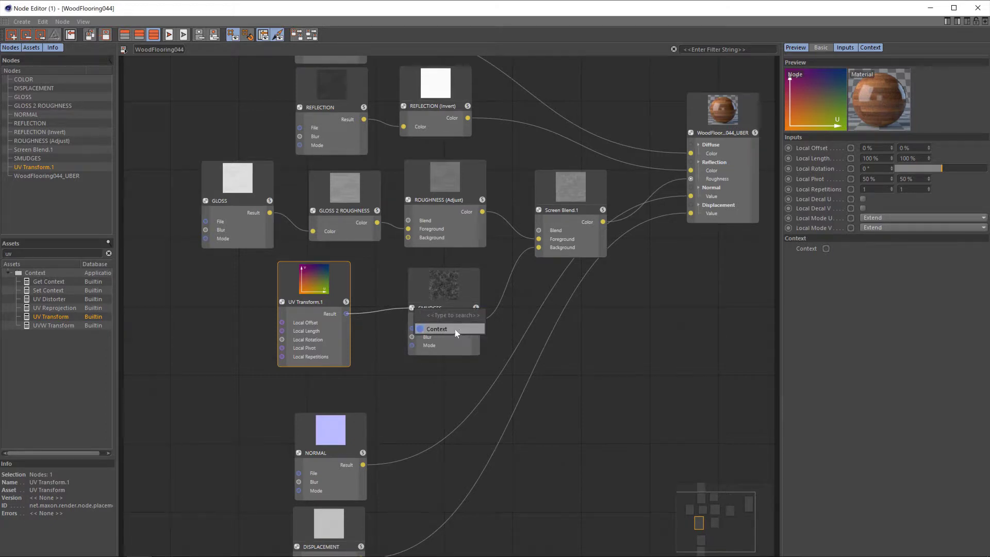
click(456, 329)
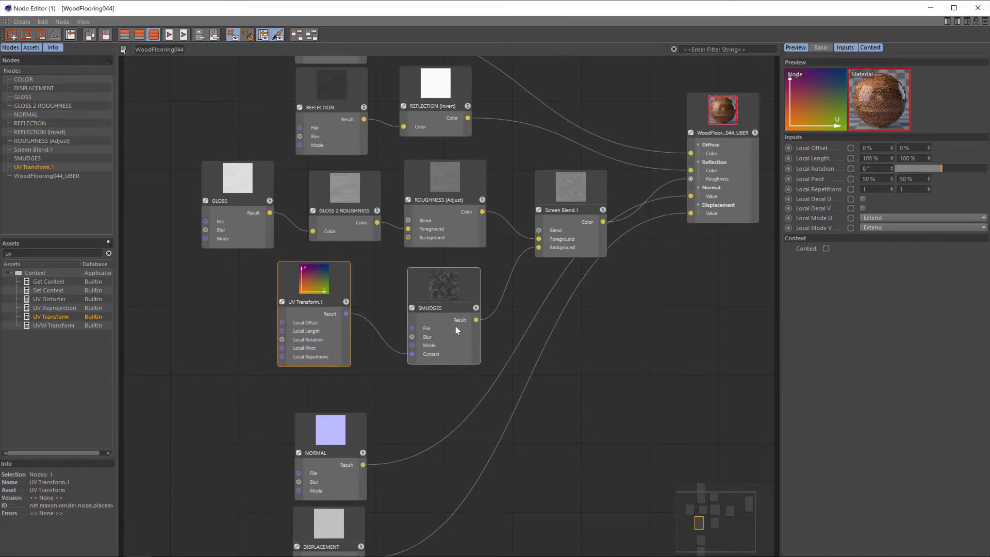
drag(316, 287, 328, 292)
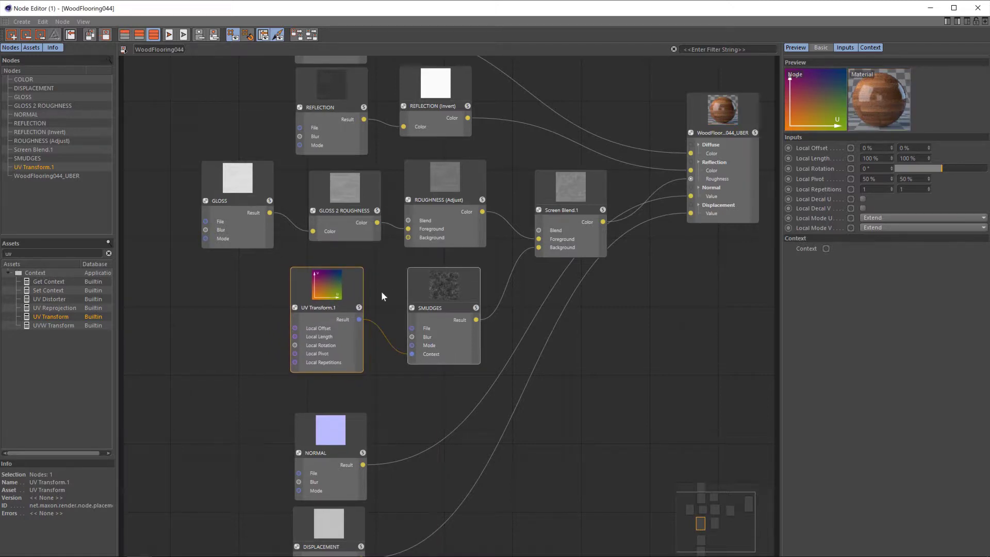
Try Local Repetitions of 2 in both directions on the UV Transform node.
click(343, 282)
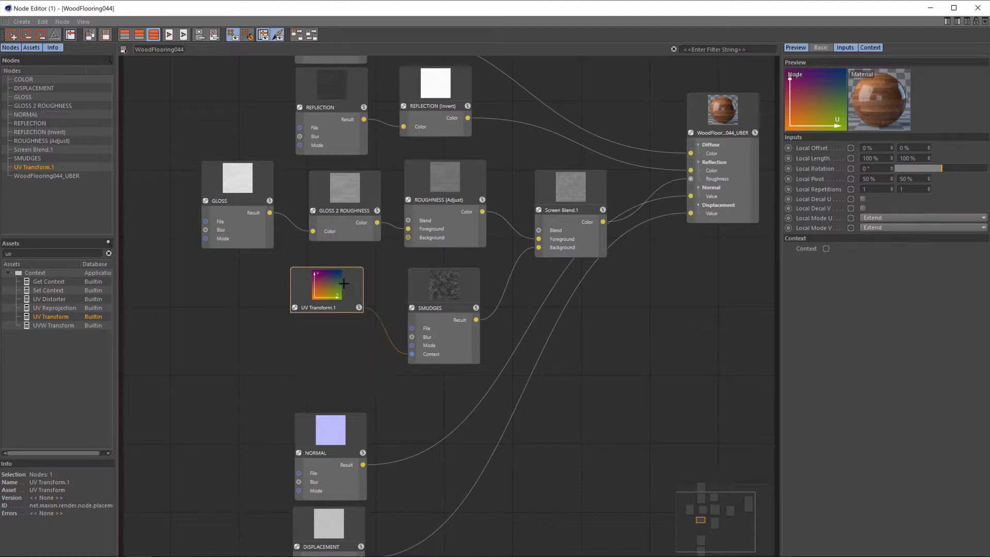
click(344, 282)
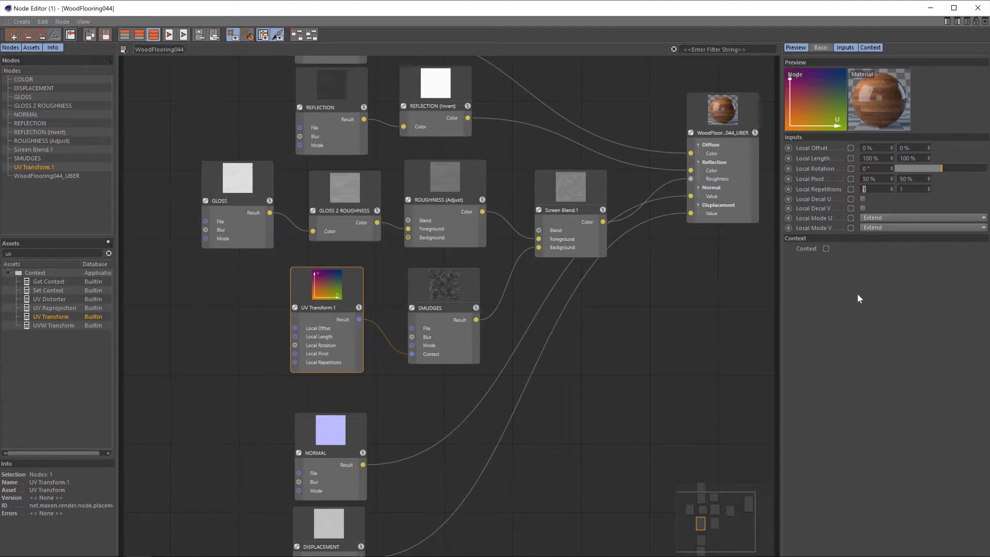
text(2)
key(Return)
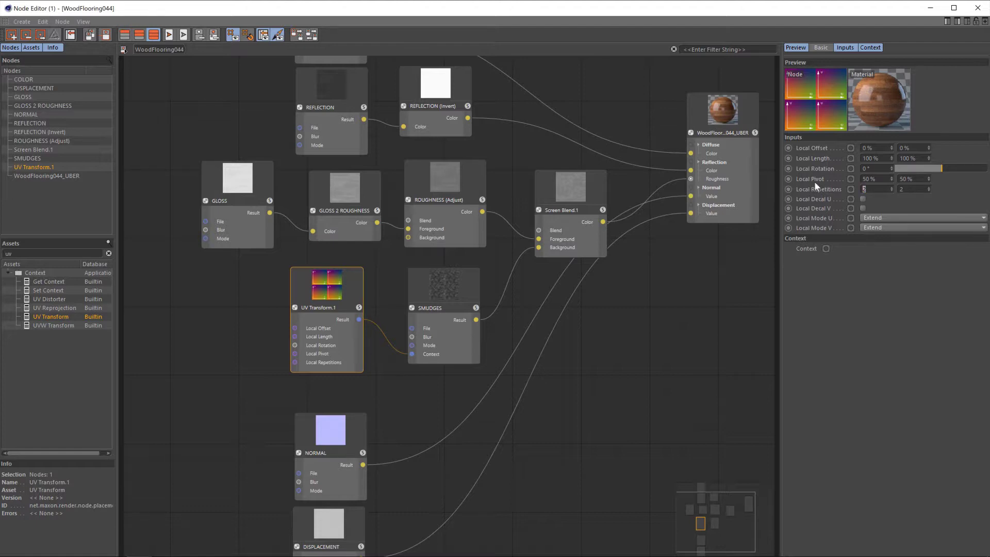
Set the UV Transform's Local Repetitions to 0.7 in both directions and move it and SMUDGES left to make room before the Screen blend.
text(0.7)
key(Return)
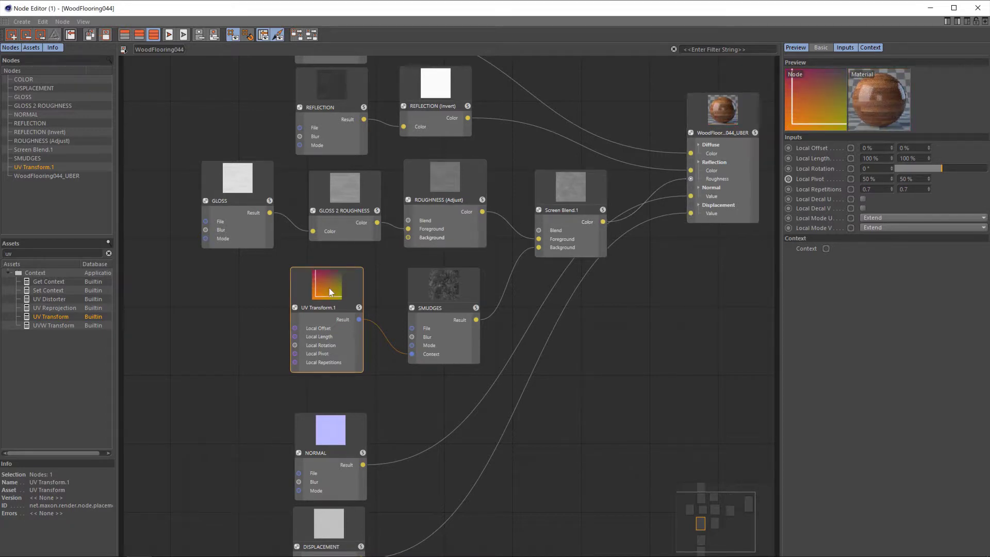
mouse_move(329, 288)
mouse_down()
mouse_move(345, 287)
mouse_move(250, 292)
mouse_up()
drag(464, 285, 364, 298)
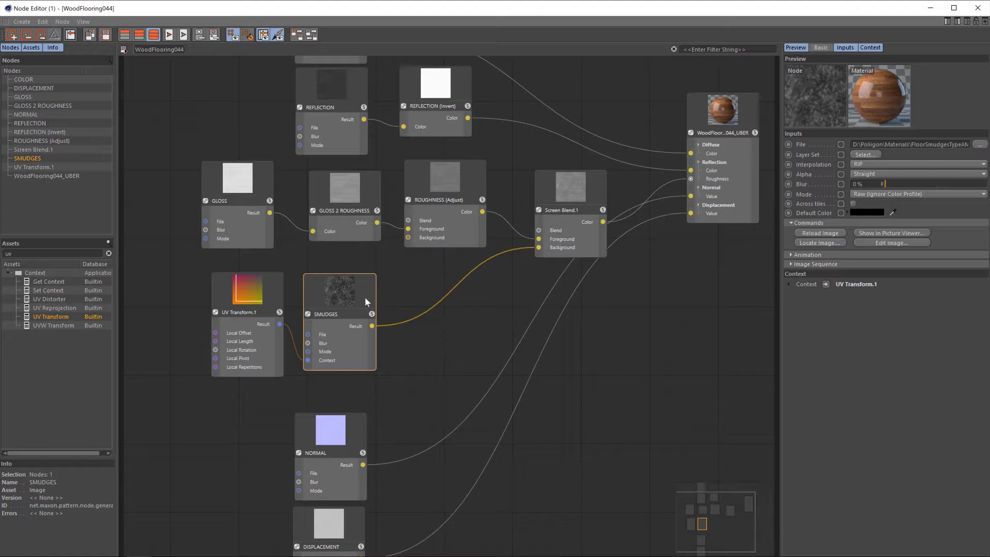
Insert a Multiply Blend node after SMUDGES, feeding SMUDGES into its Foreground and its Color output into the Screen blend's Background.
click(466, 171)
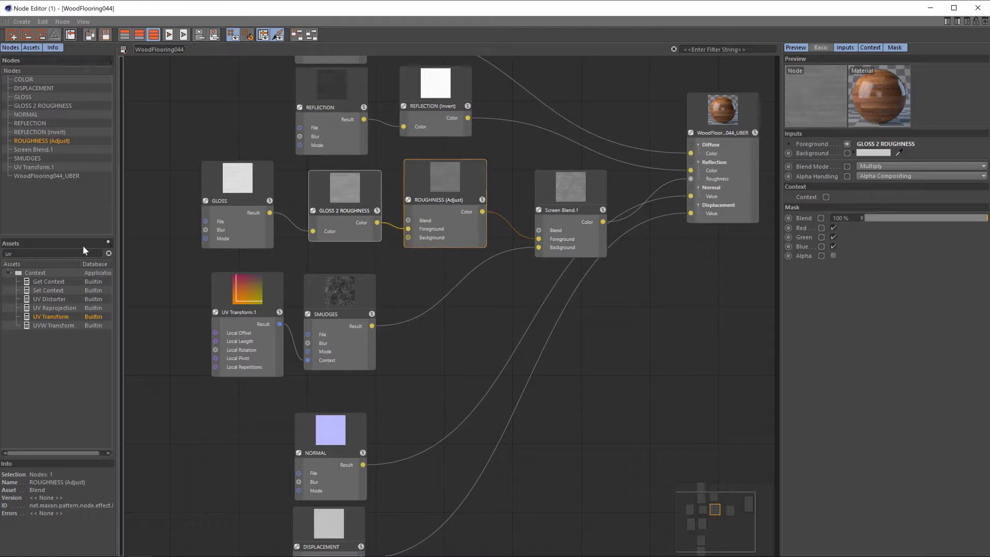
click(31, 254)
text(mult)
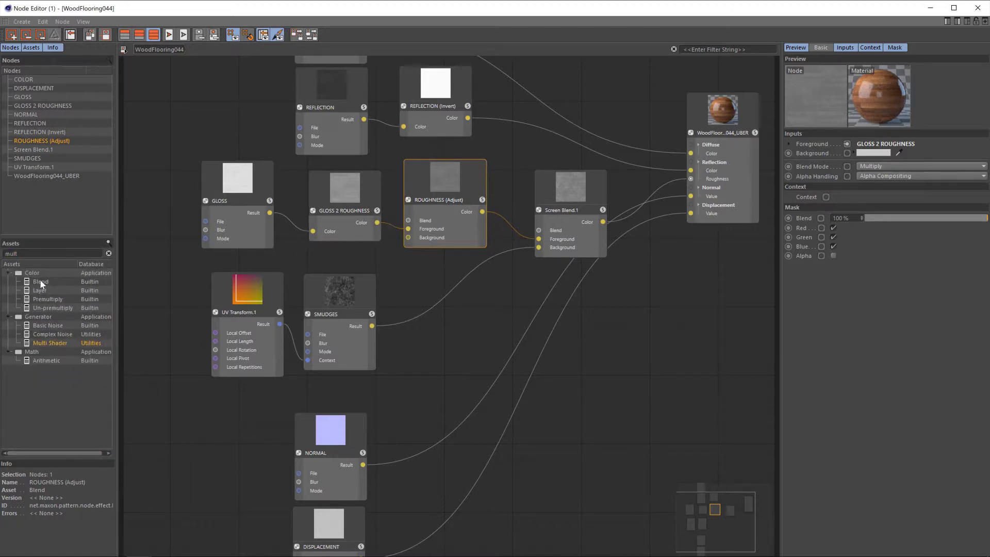
drag(40, 281, 464, 290)
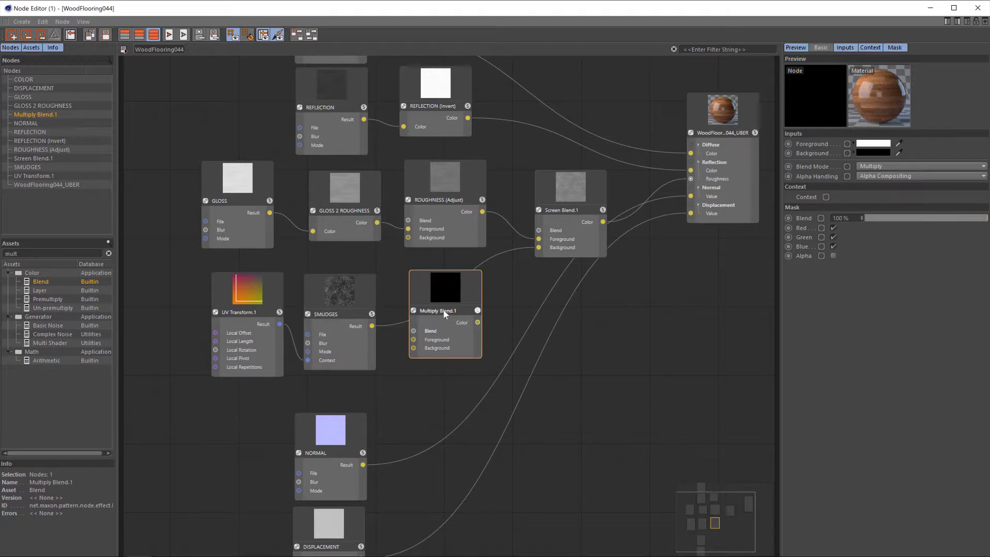
drag(465, 293, 471, 295)
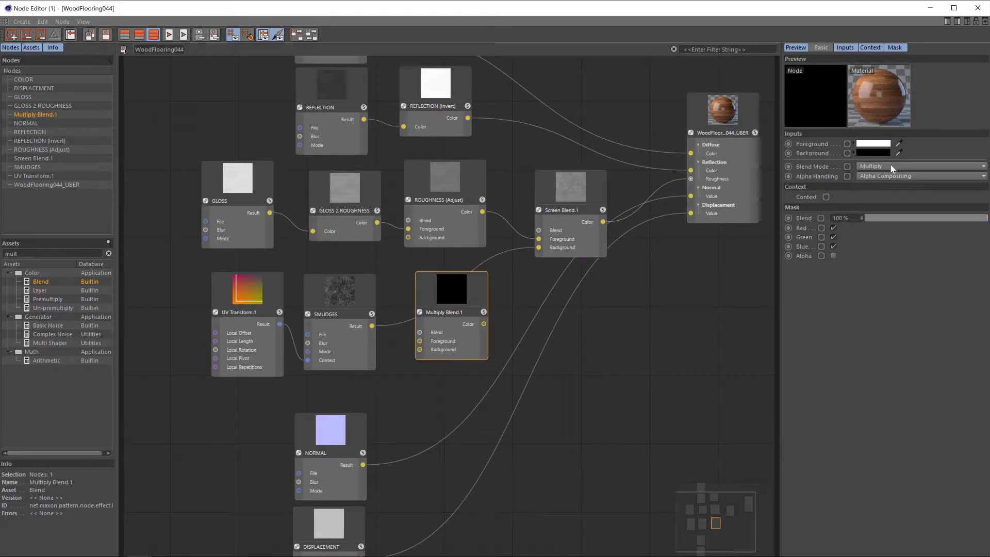
drag(372, 326, 420, 340)
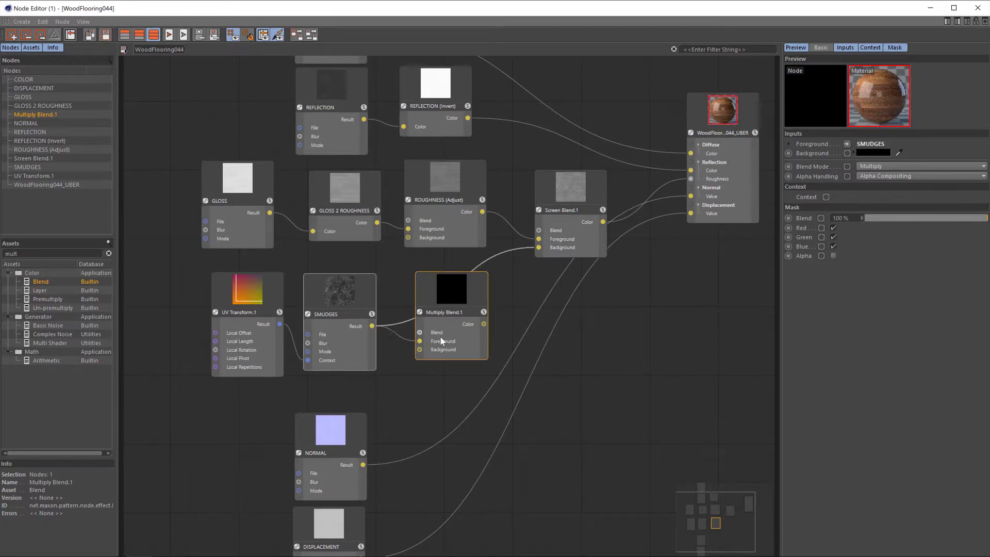
drag(484, 324, 538, 248)
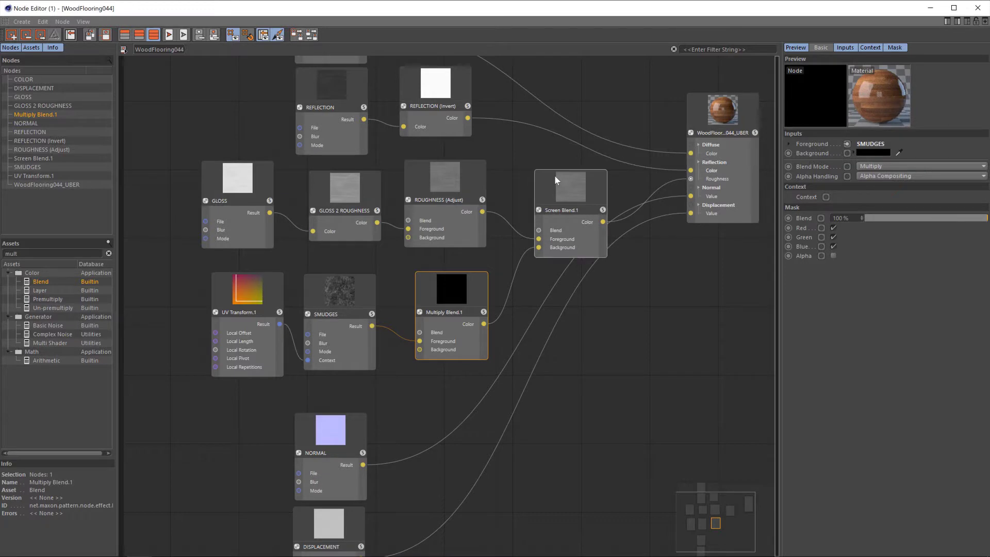
Rename the Multiply blend node to SMUDGES (Adjust).
click(817, 48)
double_click(876, 144)
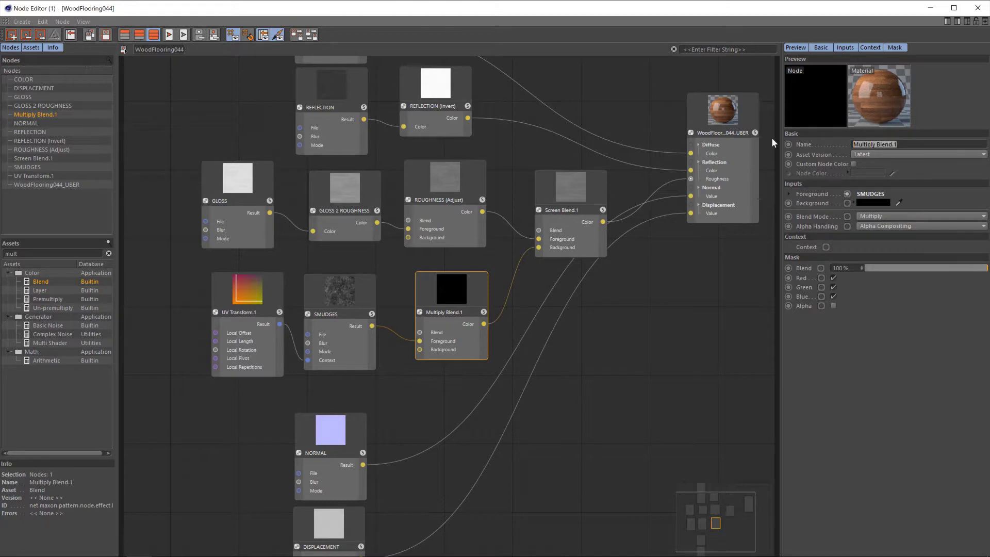
text(SMUDGES (Adjust))
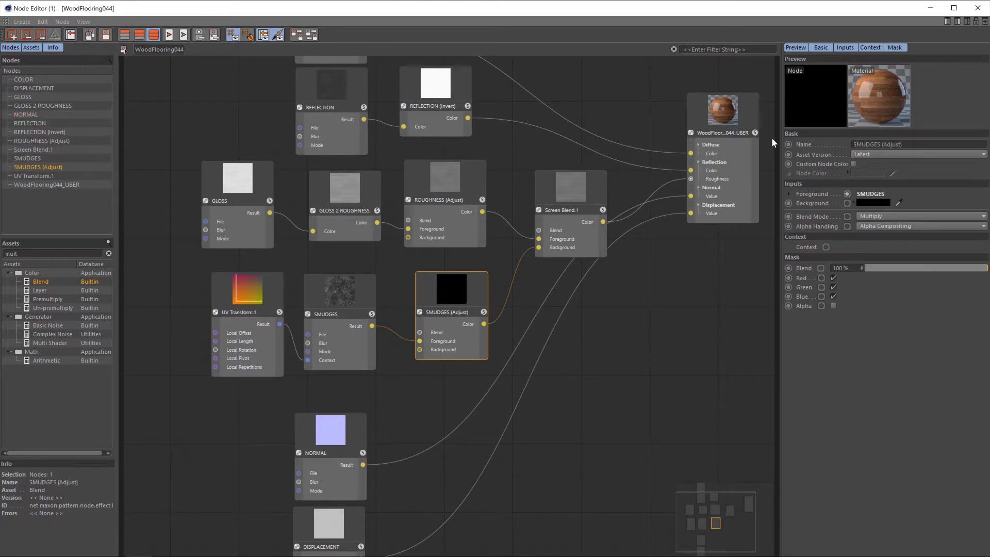
Set the Background color of SMUDGES (Adjust) to white, with V at 100%.
click(866, 203)
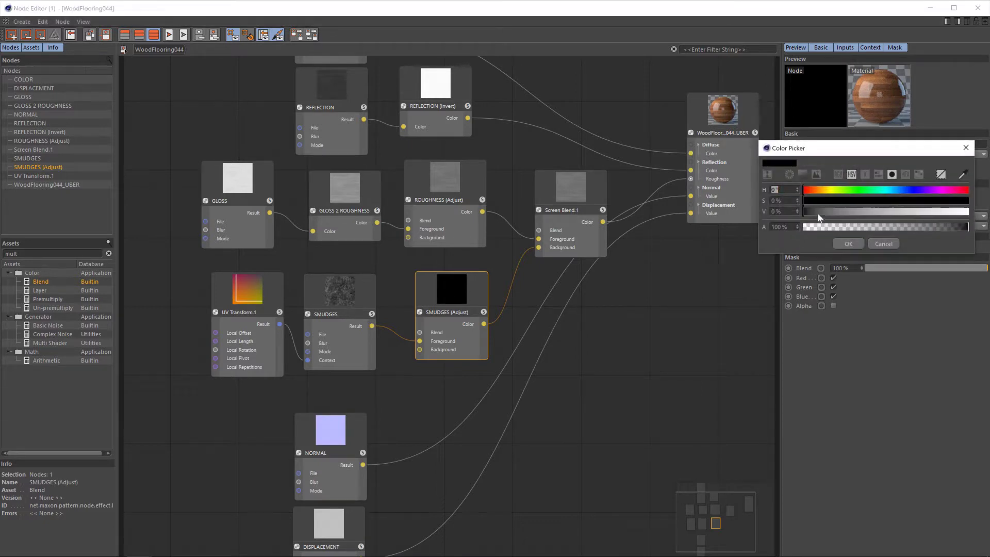
drag(825, 211, 963, 235)
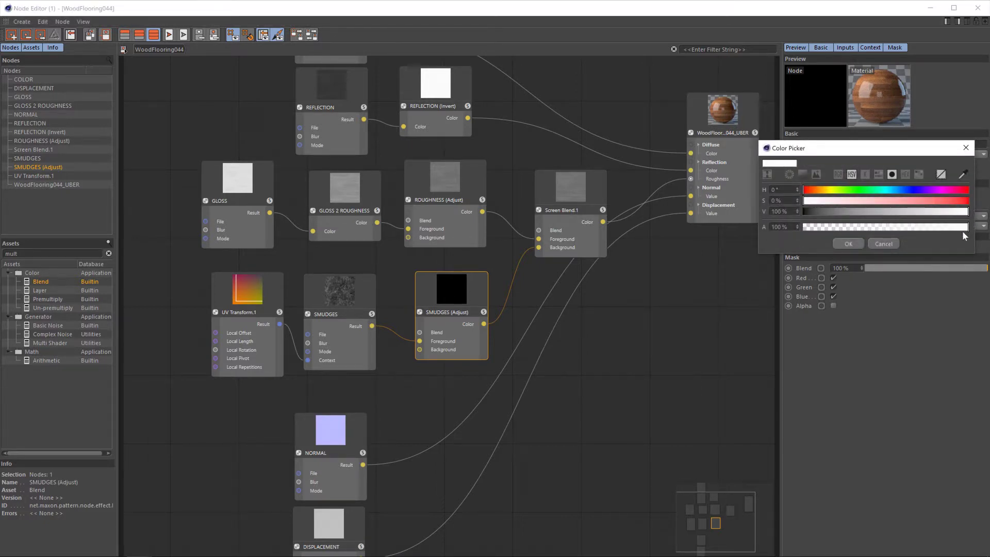
click(858, 241)
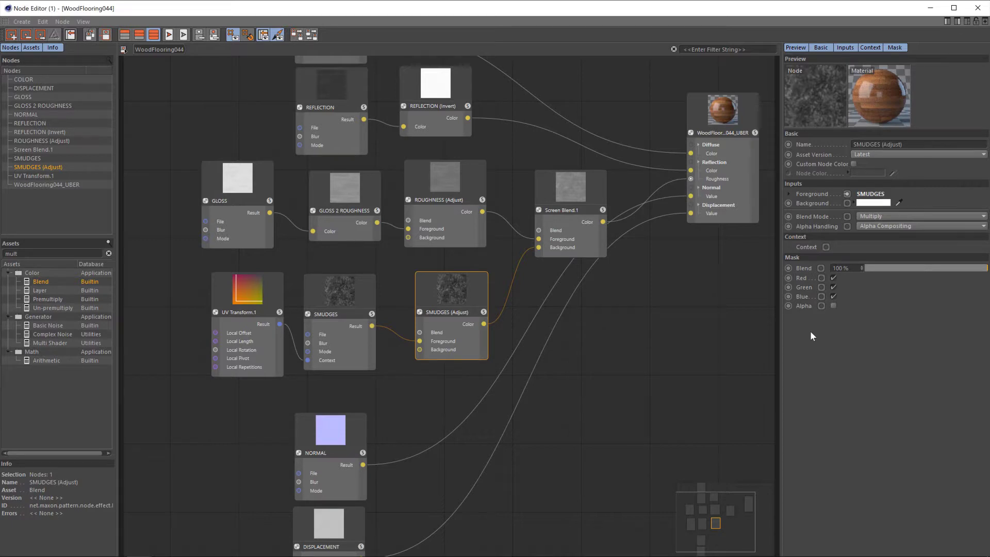
Set the Background color of SMUDGES (Adjust) to a grey with V at about 57% and select the Screen blend node to check the mix.
click(852, 203)
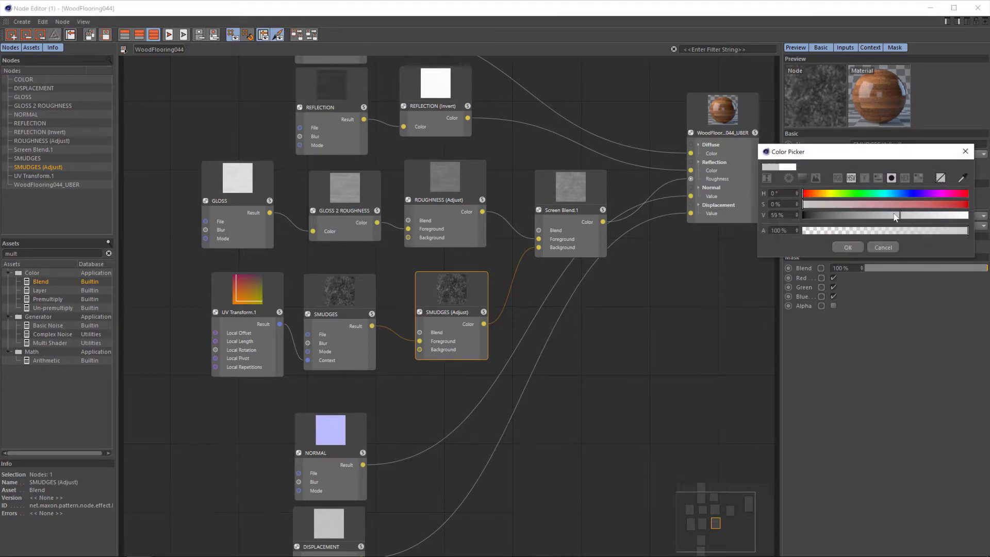
click(847, 247)
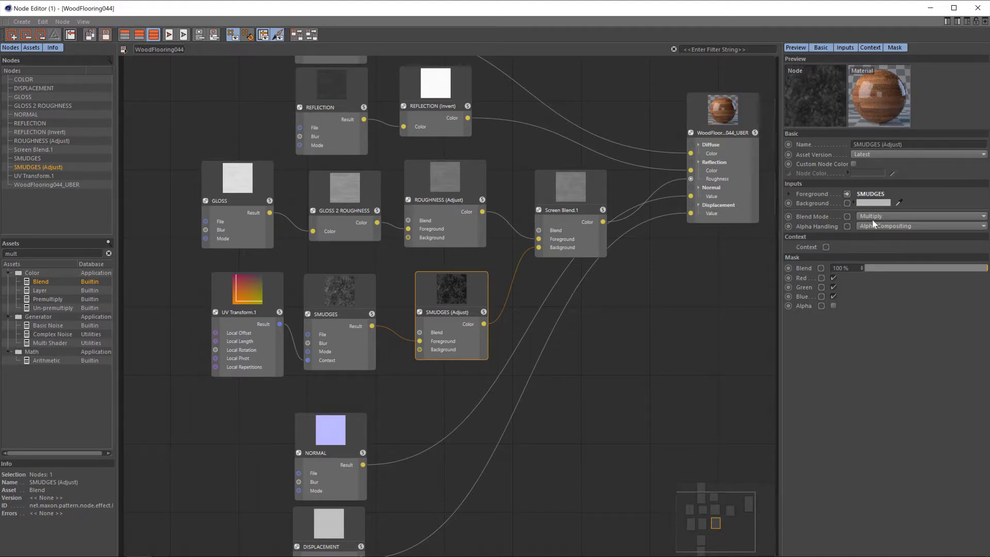
click(874, 203)
drag(889, 217, 907, 216)
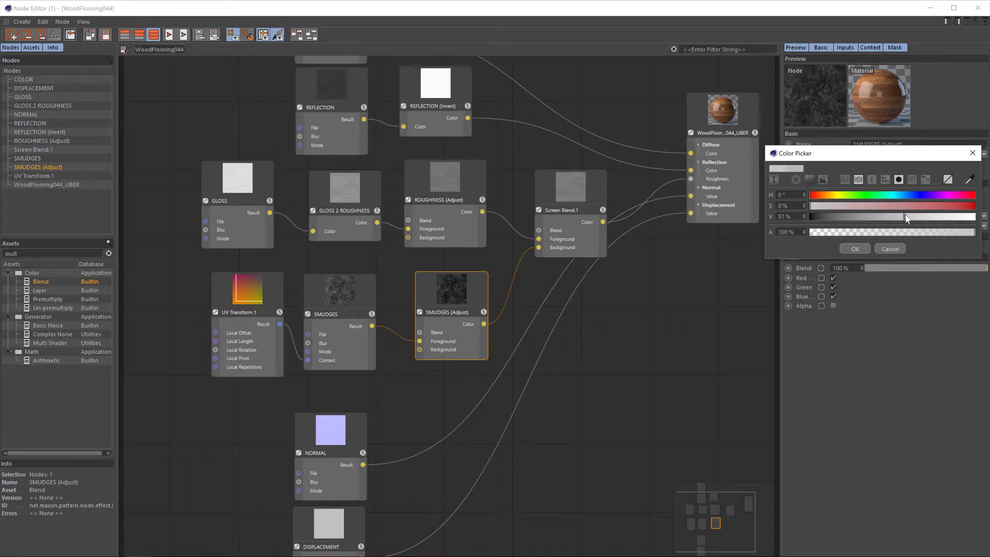
click(855, 249)
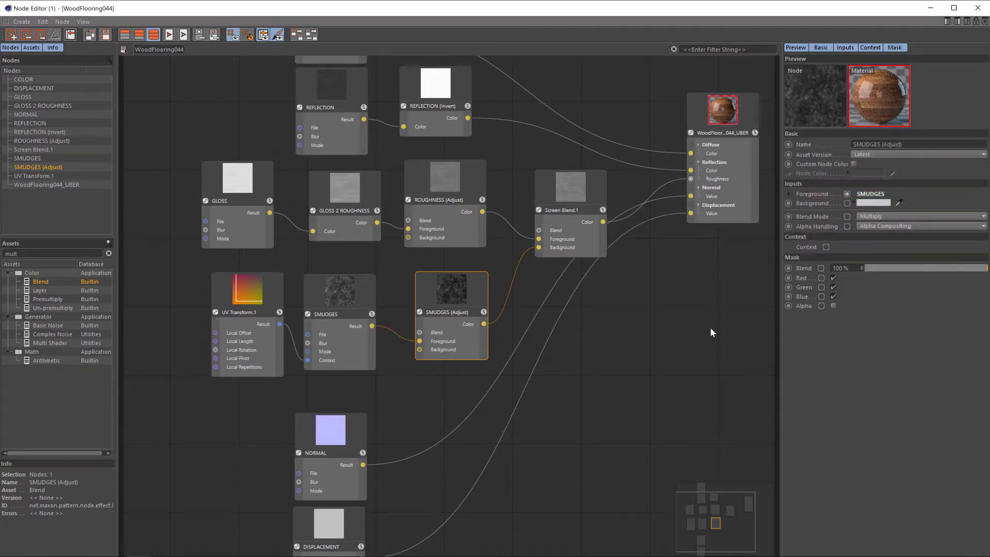
click(593, 191)
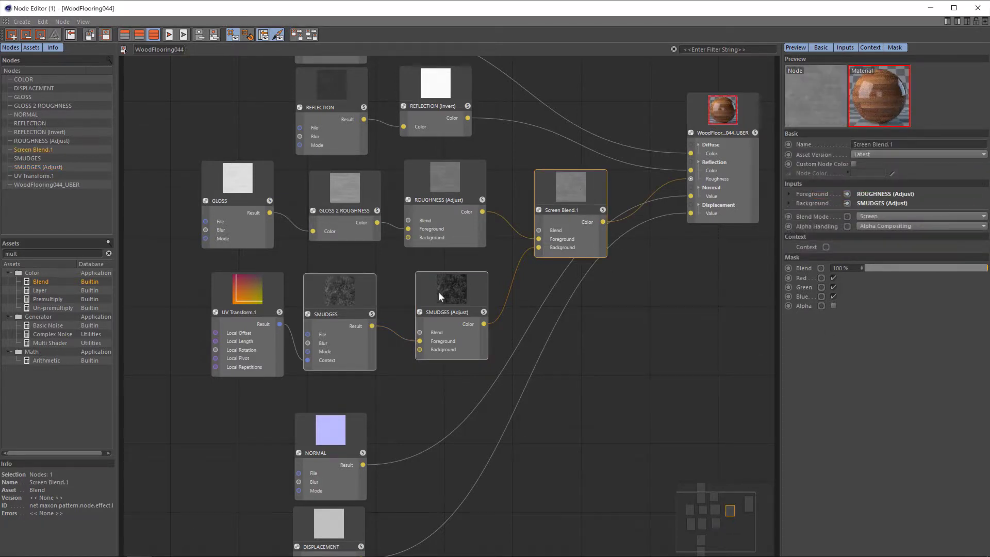
Nudge the SMUDGES (Adjust) node and the WoodFlooring044_UBER material node to tidy the graph layout.
mouse_move(475, 296)
mouse_down()
mouse_move(474, 306)
mouse_move(472, 293)
mouse_up()
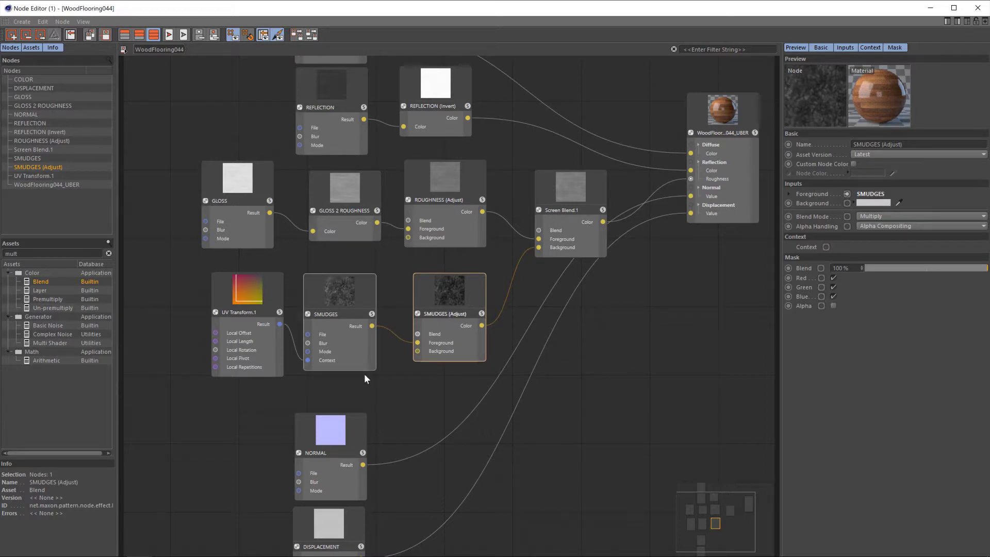
click(275, 289)
click(470, 295)
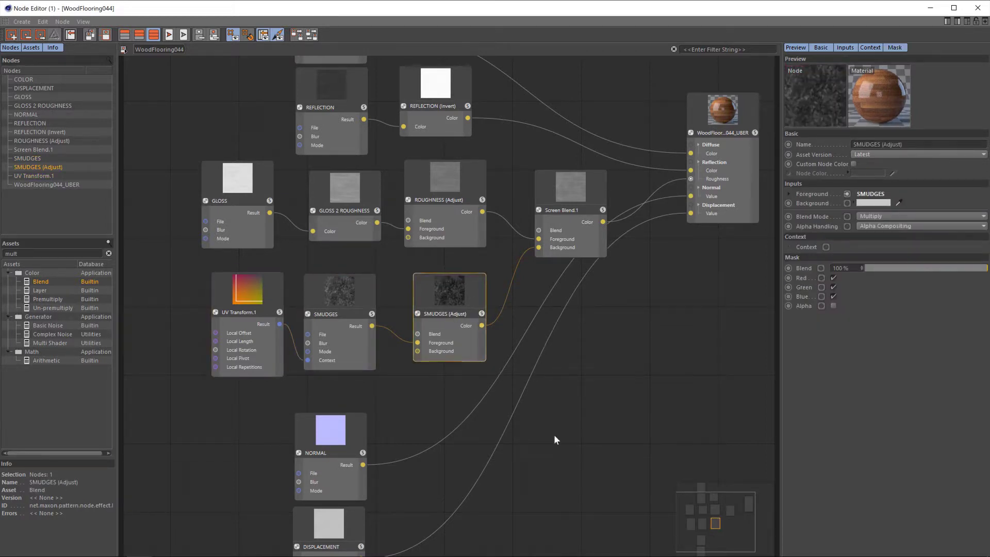
drag(735, 122, 737, 130)
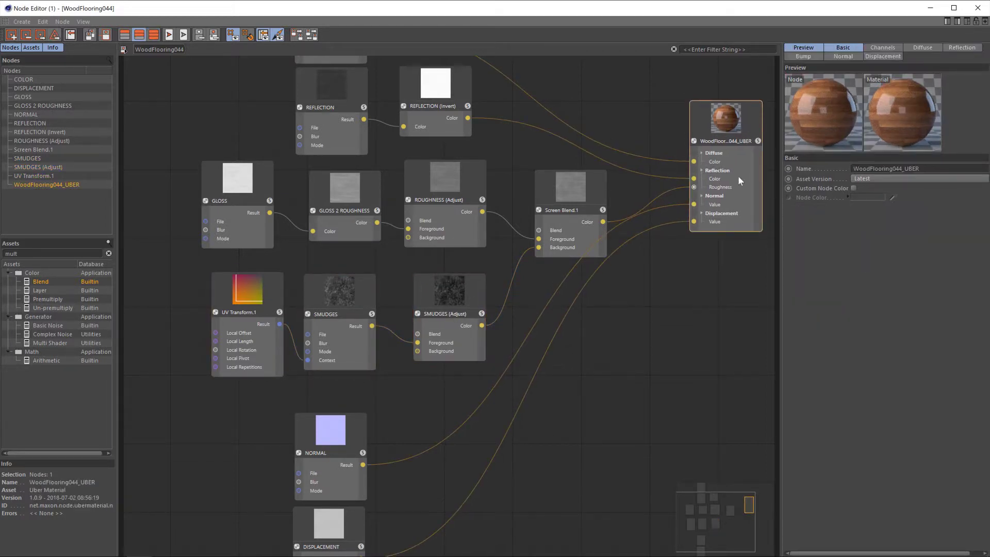
Rename the Screen blend node to SMUDGES (Add) and shift it slightly down in the graph.
click(596, 194)
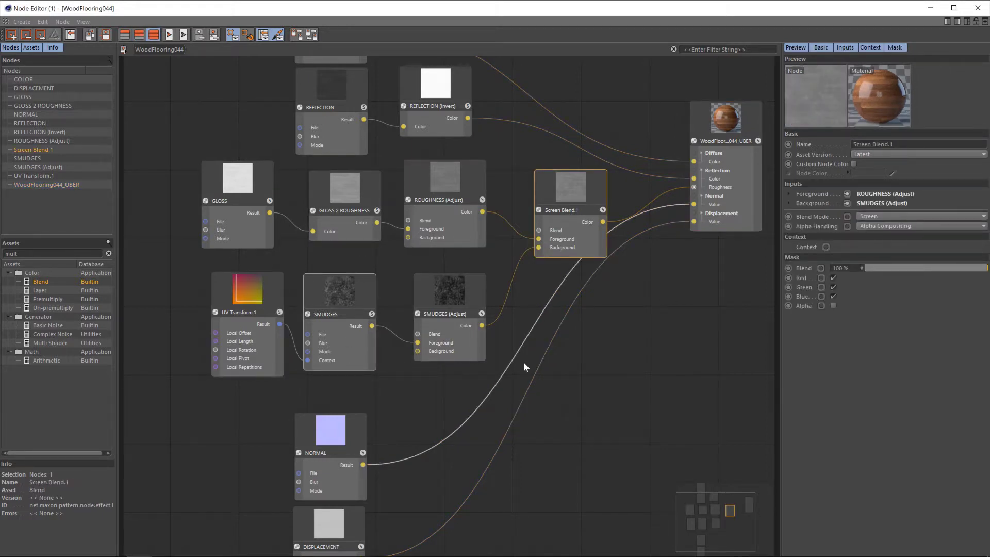
click(876, 144)
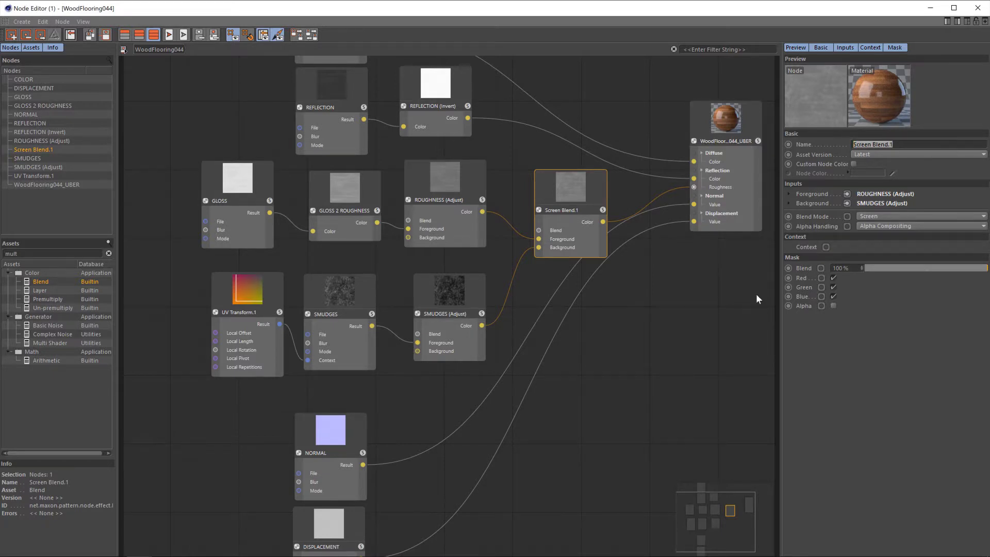
text(SMUDGES)
text( (ad)
text((Add))
key(Return)
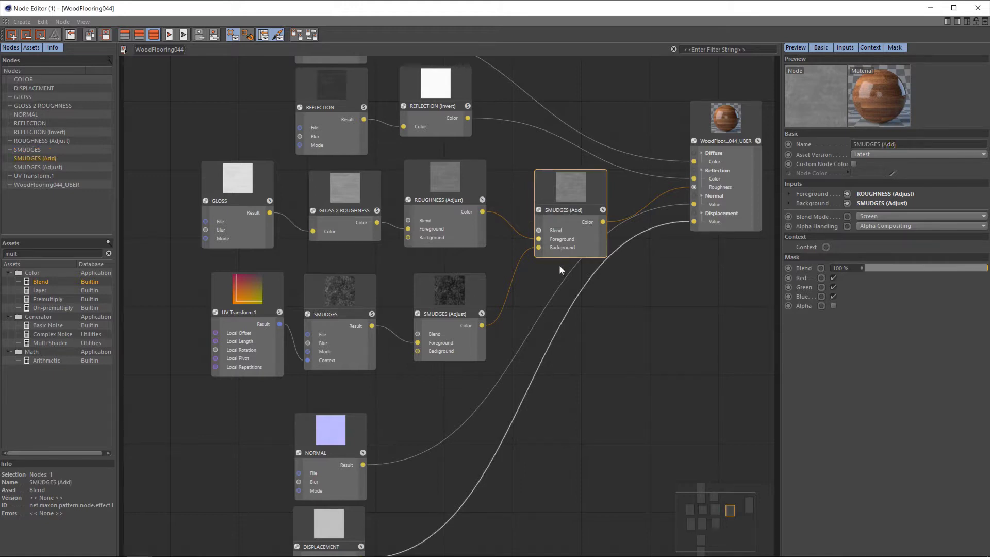
drag(591, 183, 589, 190)
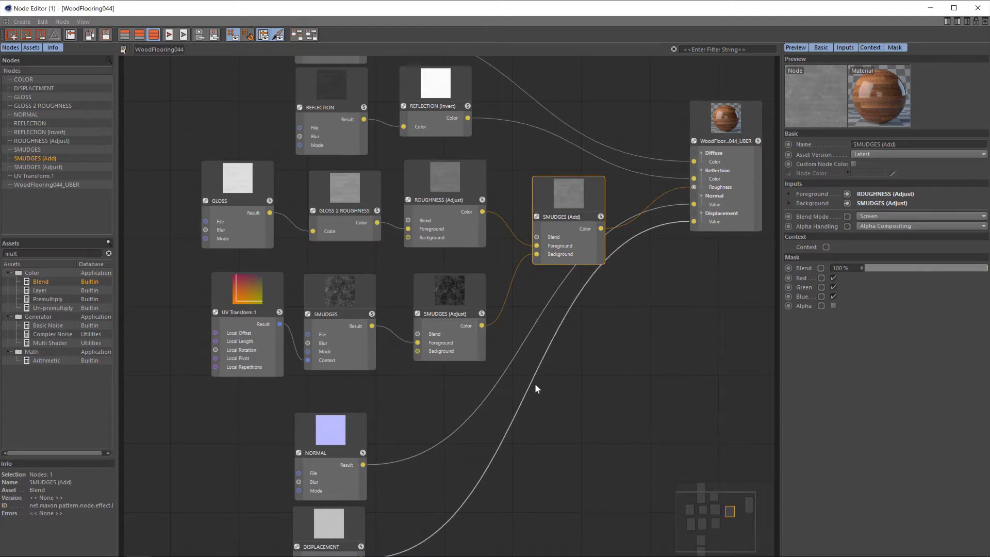
Move the NORMAL and DISPLACEMENT nodes up together so they sit directly below the SMUDGES node.
scroll(543, 387, down, 3)
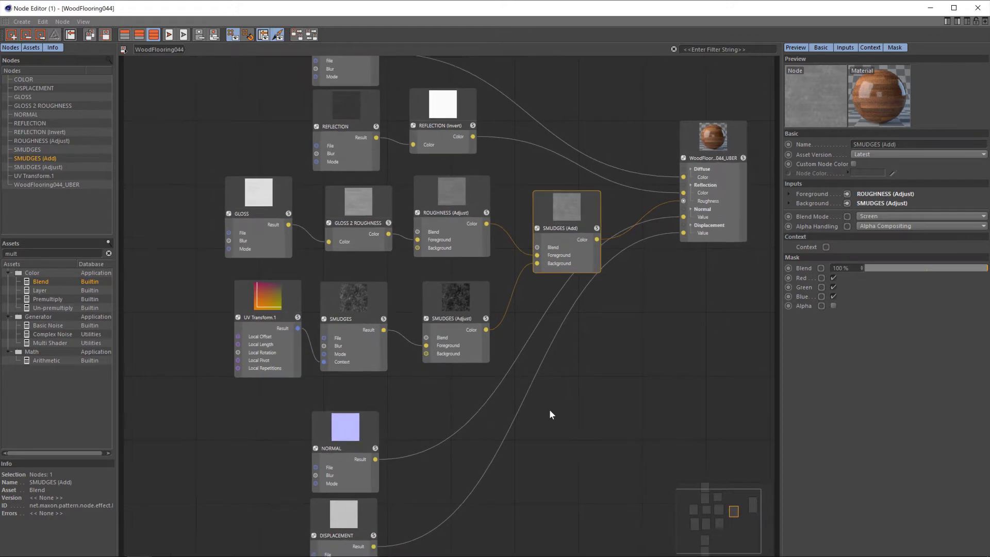
middle_drag(549, 410, 578, 220)
drag(294, 244, 402, 412)
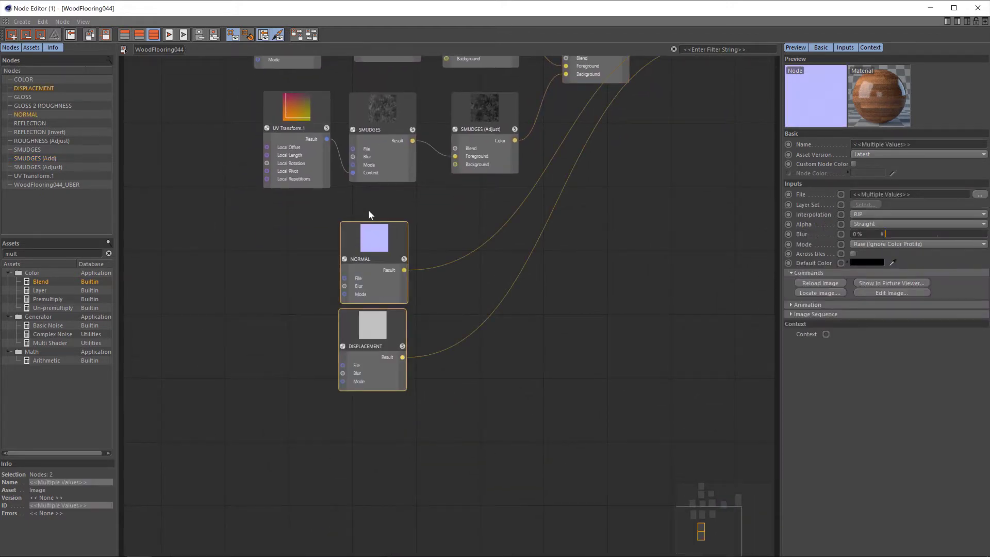
drag(400, 225, 410, 199)
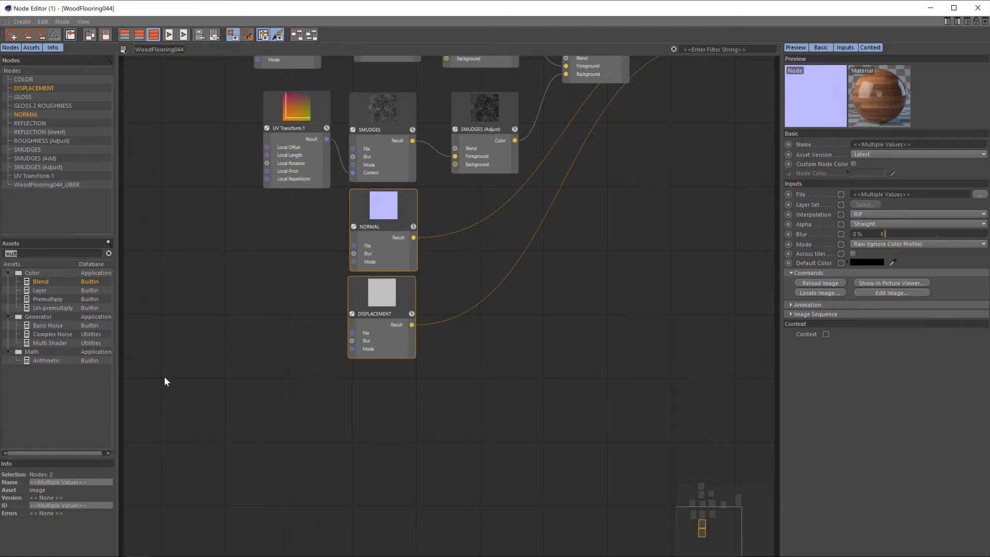
Add an Image node below DISPLACEMENT and rename it SCRATCHES.
text(image)
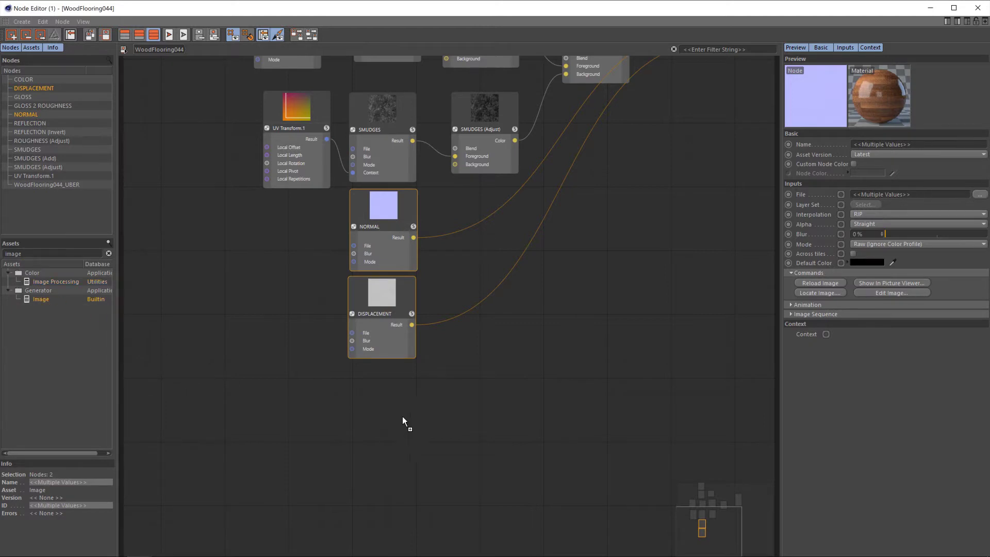
drag(403, 417, 401, 391)
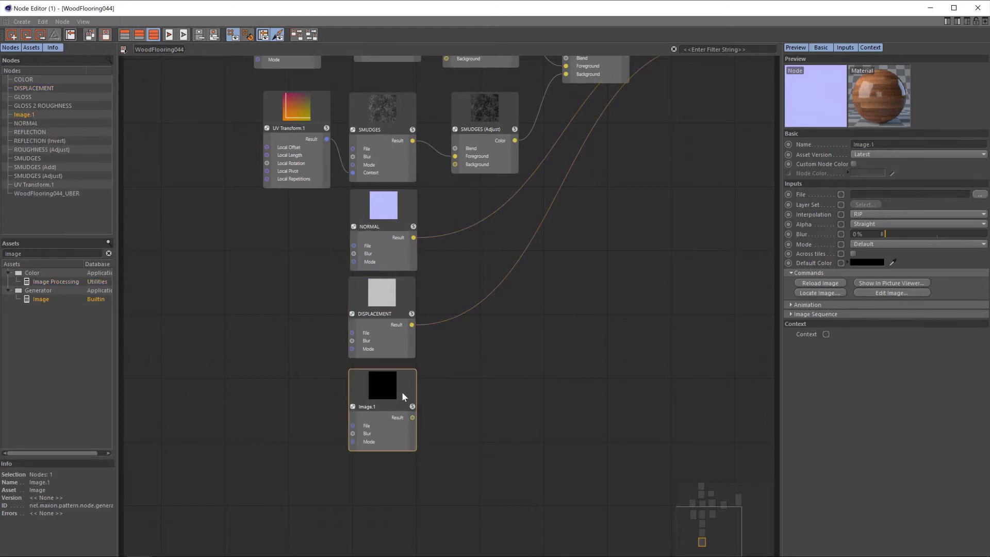
click(877, 144)
text(SCRA)
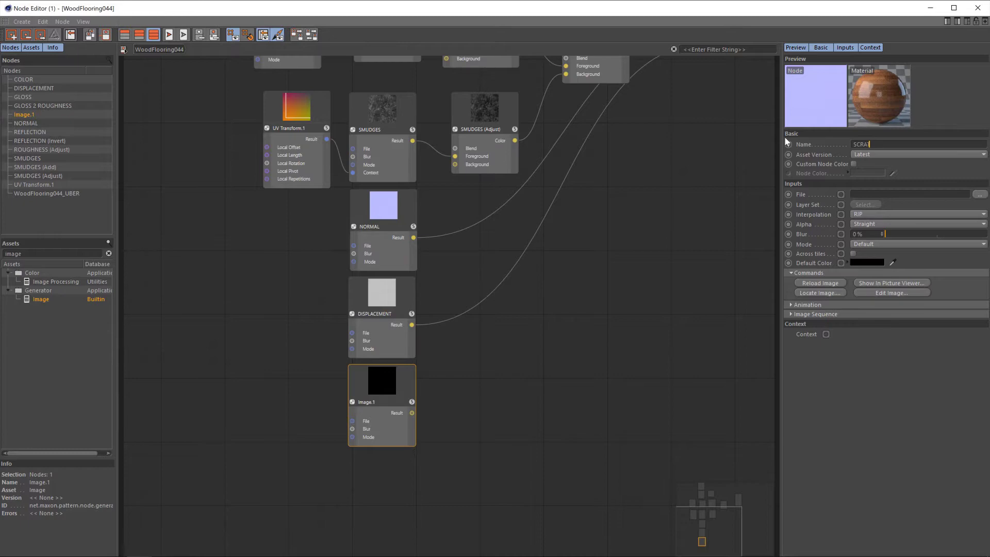
text(TCHES)
key(Return)
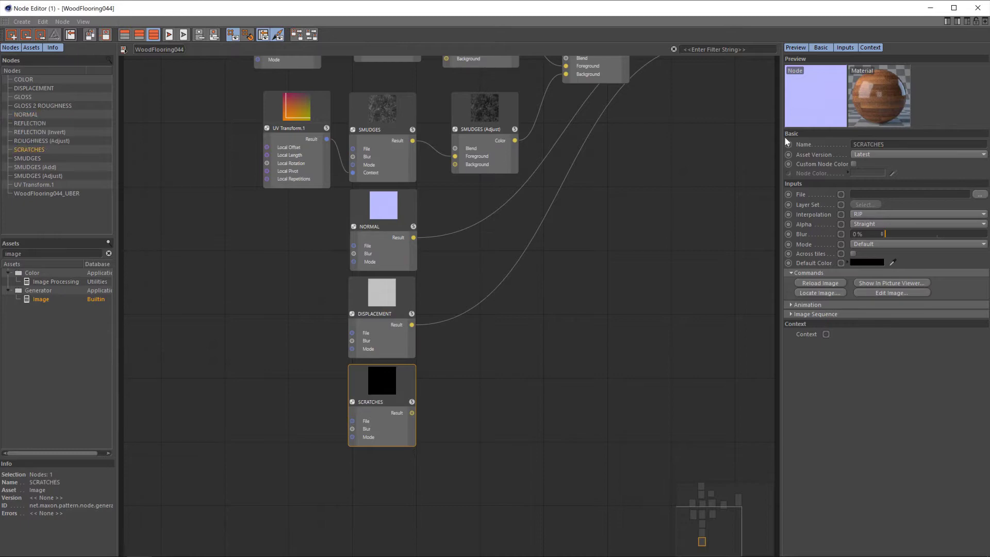
Browse for the SCRATCHES node's image file in the 4K folder of GunScratches003 under Poliigon Materials.
click(980, 195)
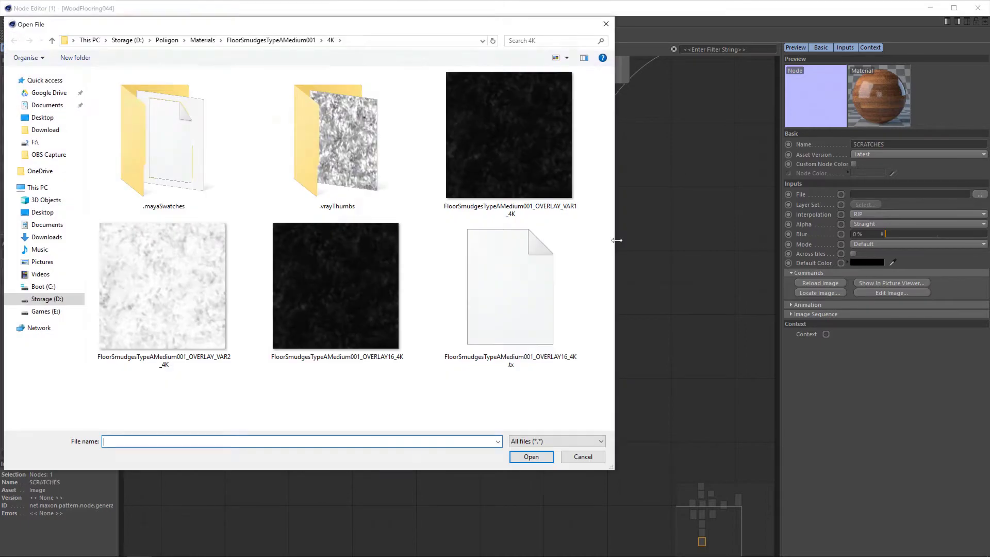
click(203, 41)
scroll(175, 258, down, 3)
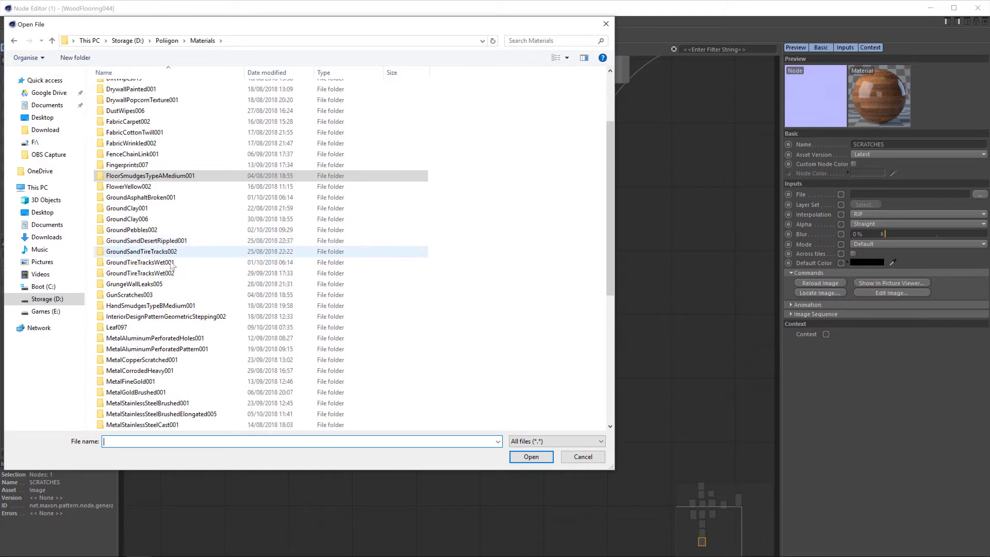
double_click(146, 295)
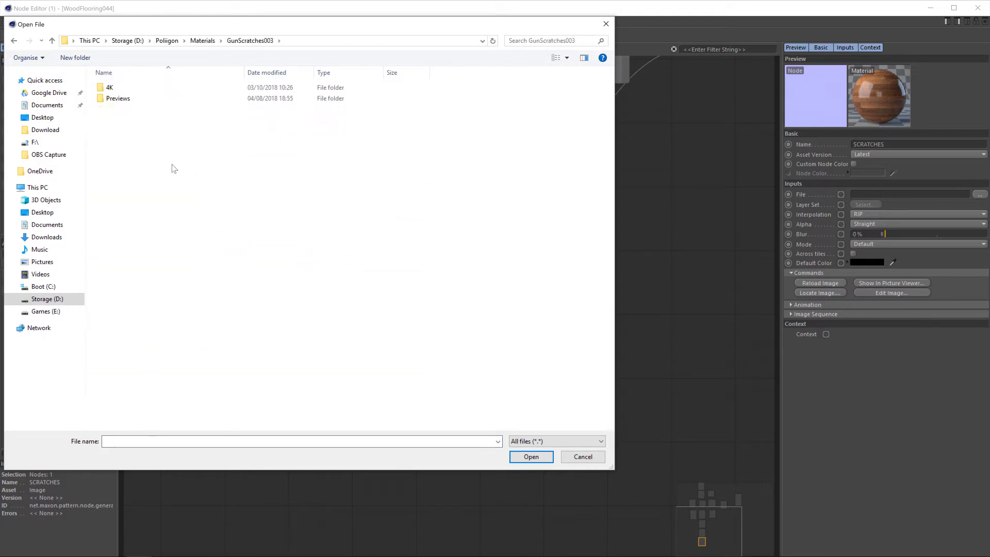
click(113, 72)
double_click(109, 87)
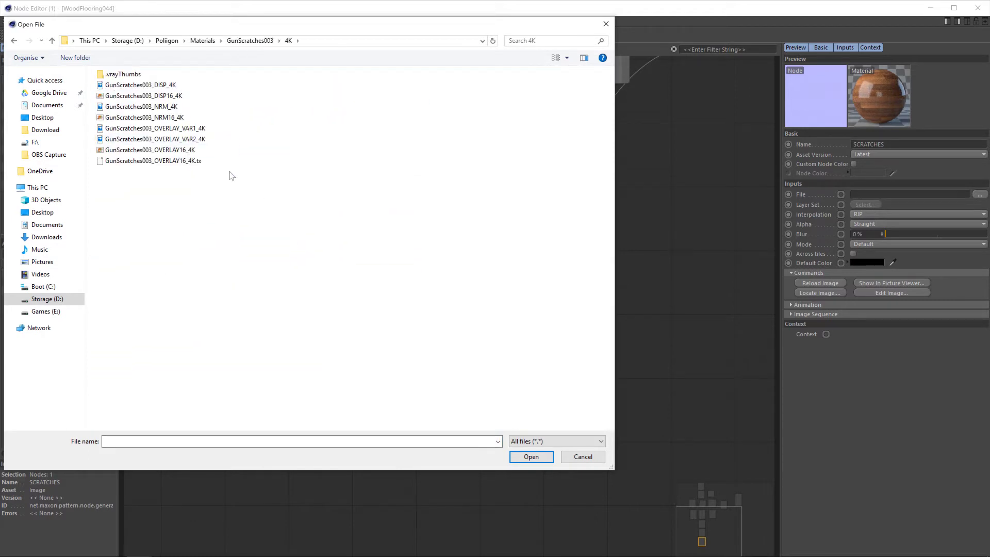
Show the GunScratches003 files as extra large icons to compare the overlay maps.
right_click(246, 208)
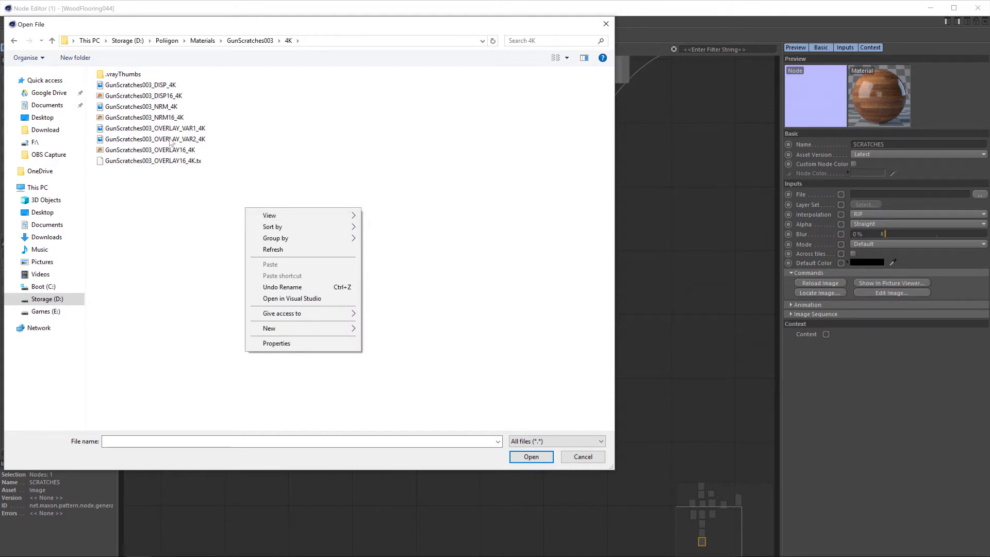
click(172, 86)
click(175, 117)
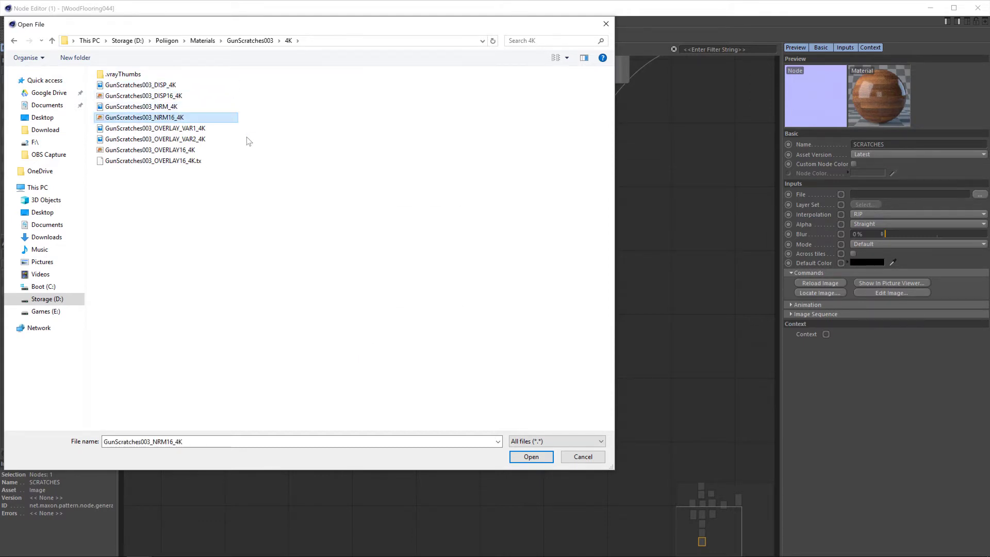
click(227, 150)
right_click(212, 203)
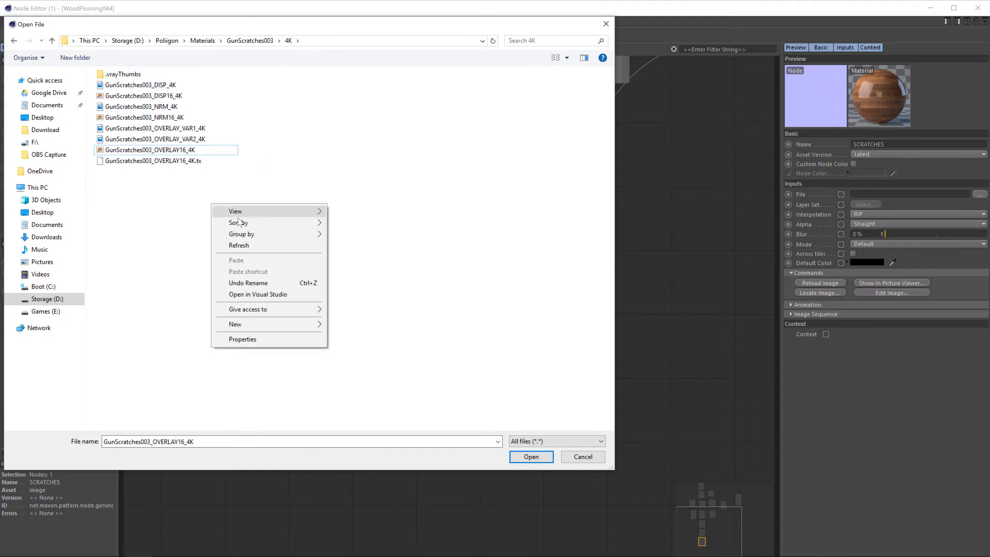
mouse_move(264, 210)
click(379, 235)
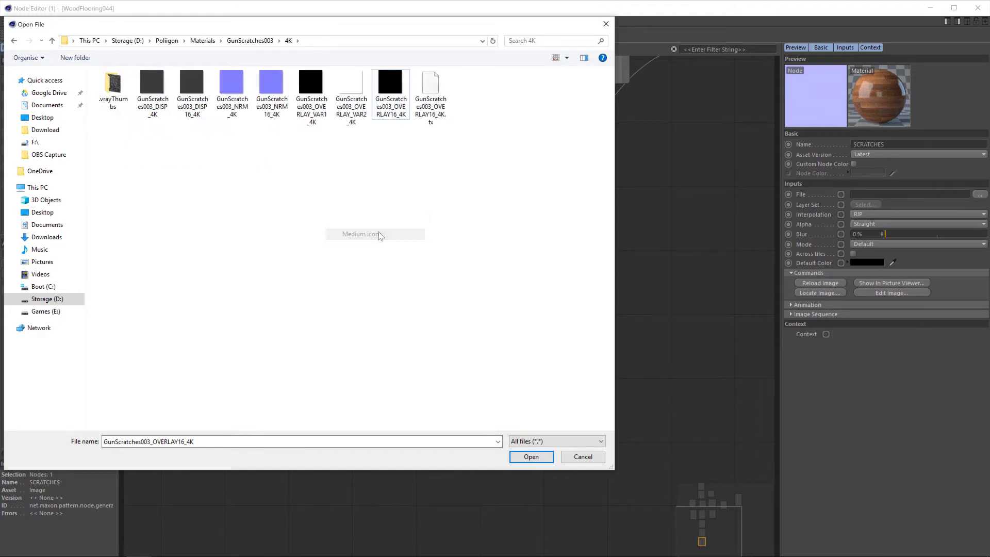
right_click(277, 190)
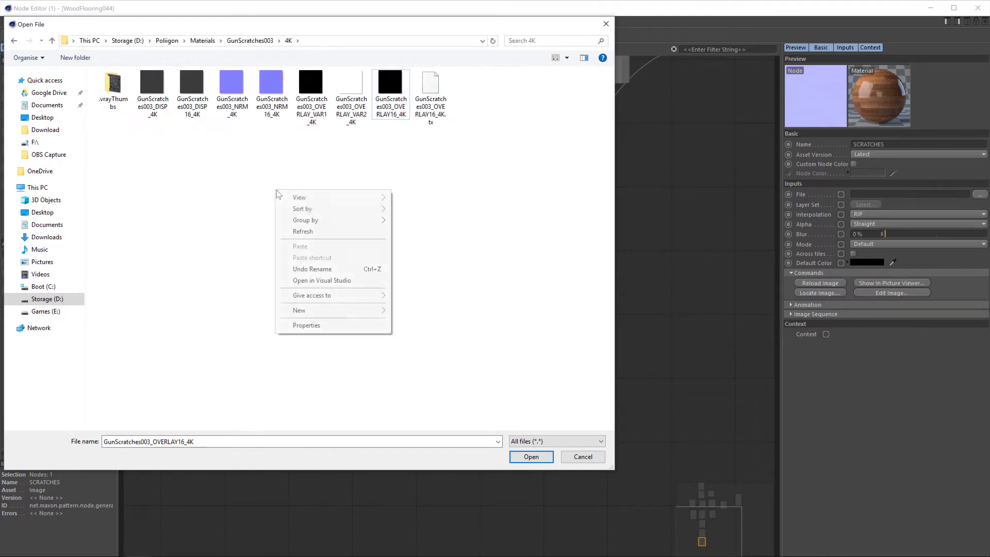
mouse_move(308, 196)
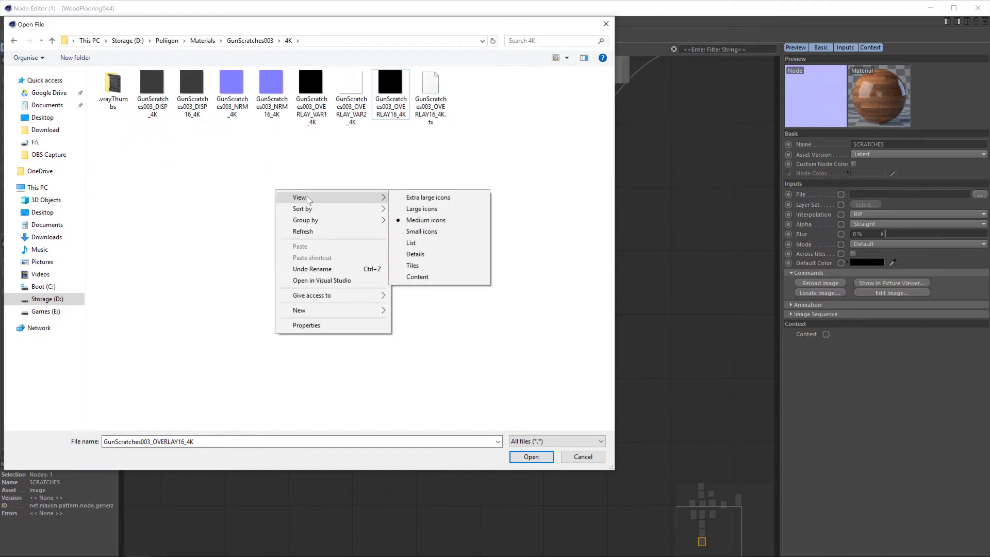
click(426, 209)
right_click(407, 204)
click(528, 212)
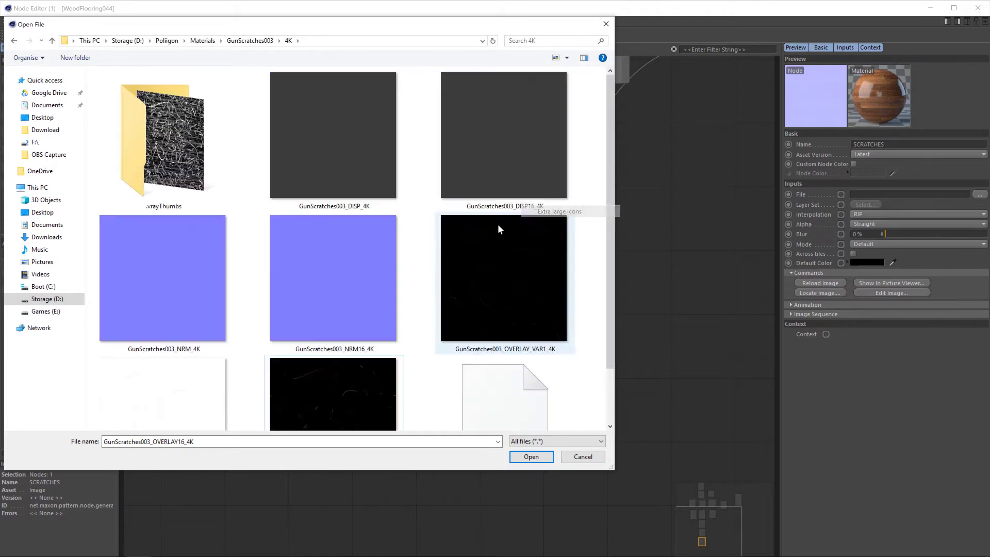
scroll(418, 256, down, 2)
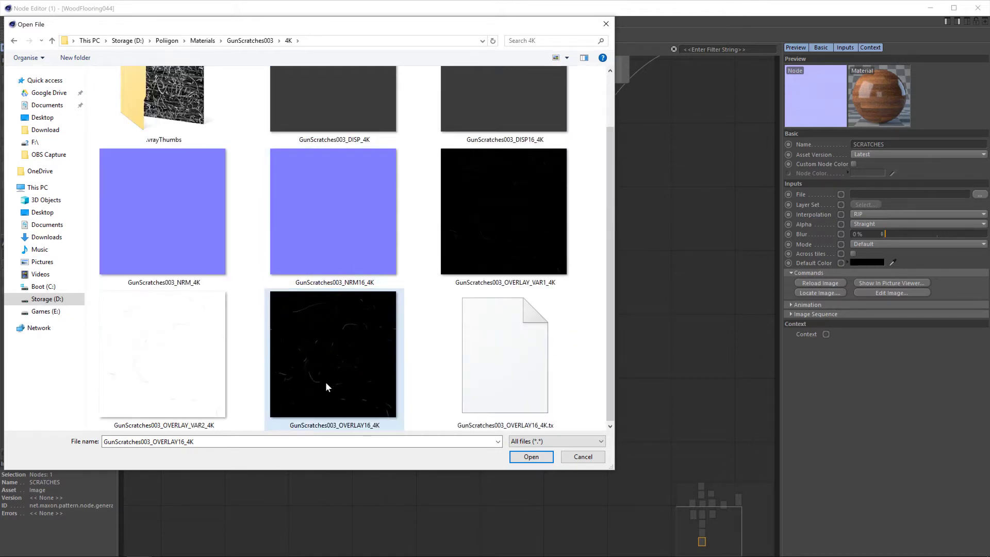
Load GunScratches003_OVERLAY_VAR2_4K into SCRATCHES without copying it to the project, and set its Mode to Raw (Ignore Color Profile).
click(161, 337)
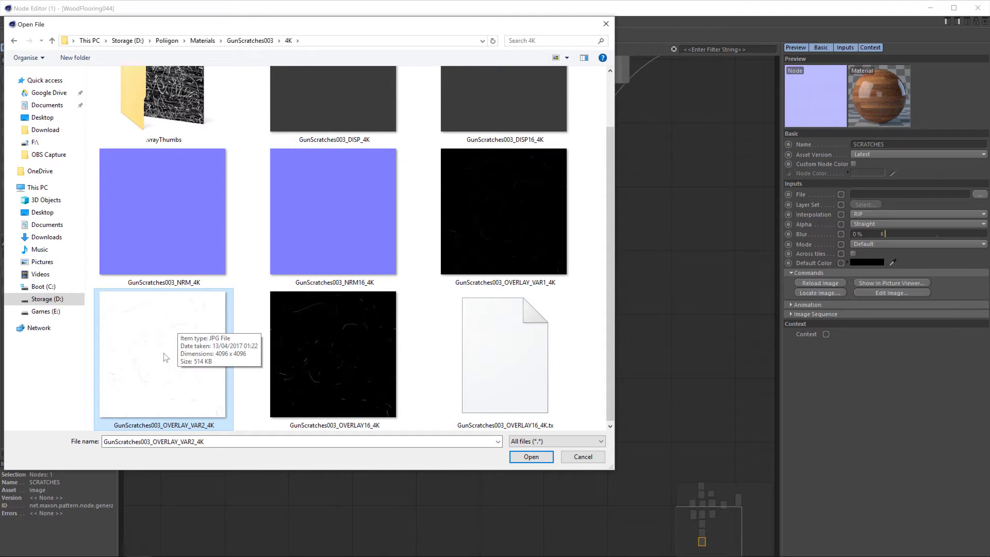
click(532, 457)
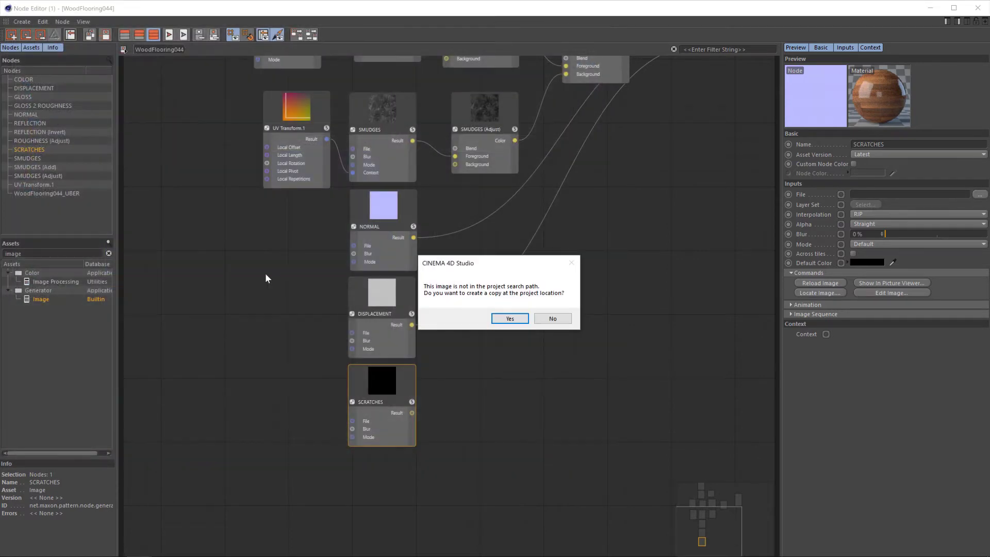
click(556, 315)
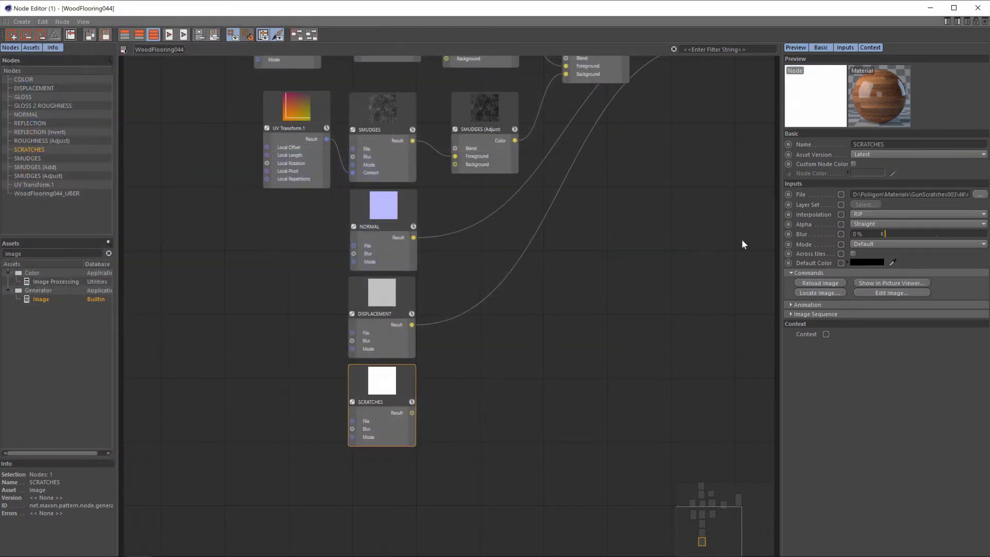
click(871, 244)
click(882, 290)
Reposition the WoodFlooring044_UBER node and connect the Result of SCRATCHES to its Bump Value input.
middle_drag(633, 241, 606, 256)
scroll(518, 292, down, 2)
middle_drag(517, 292, 641, 182)
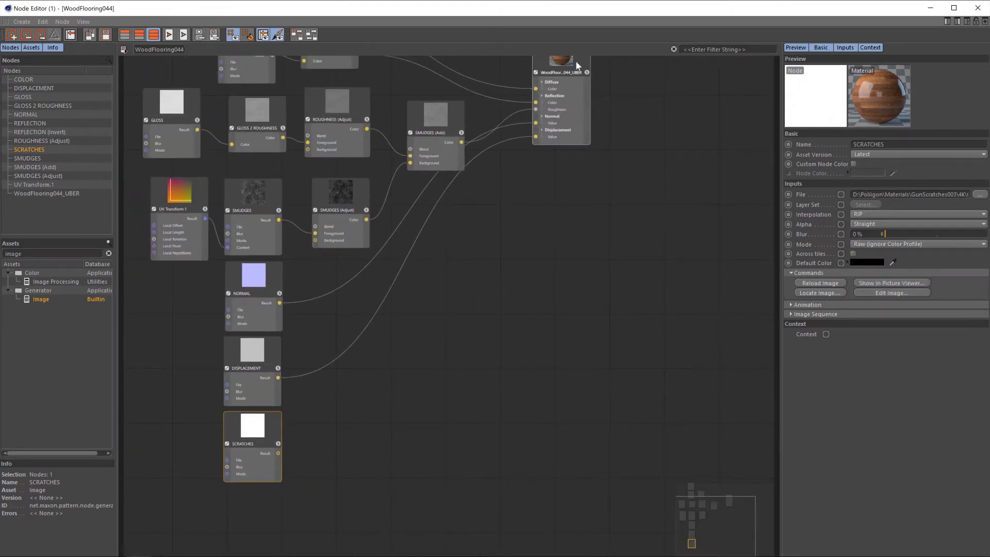
drag(576, 62, 622, 109)
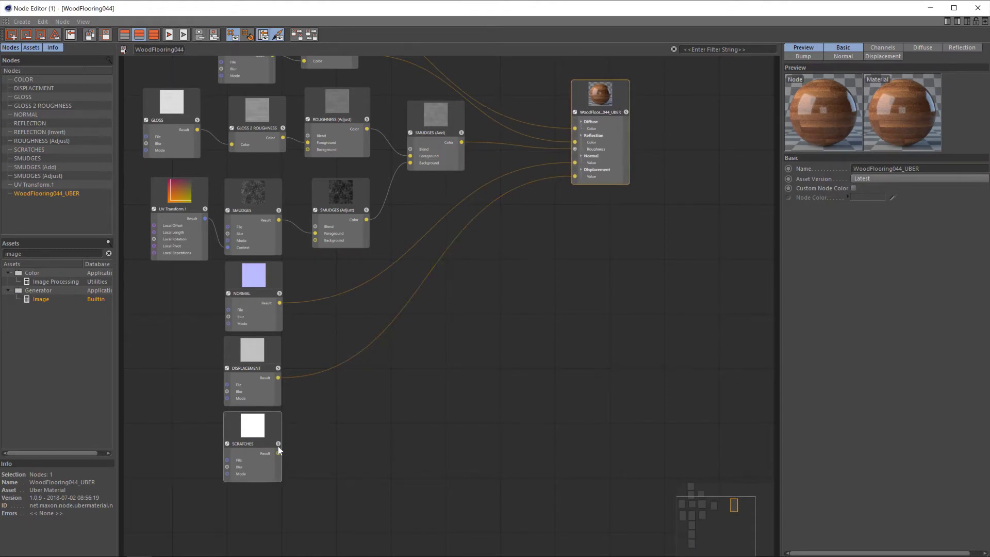
drag(278, 452, 578, 110)
mouse_move(599, 132)
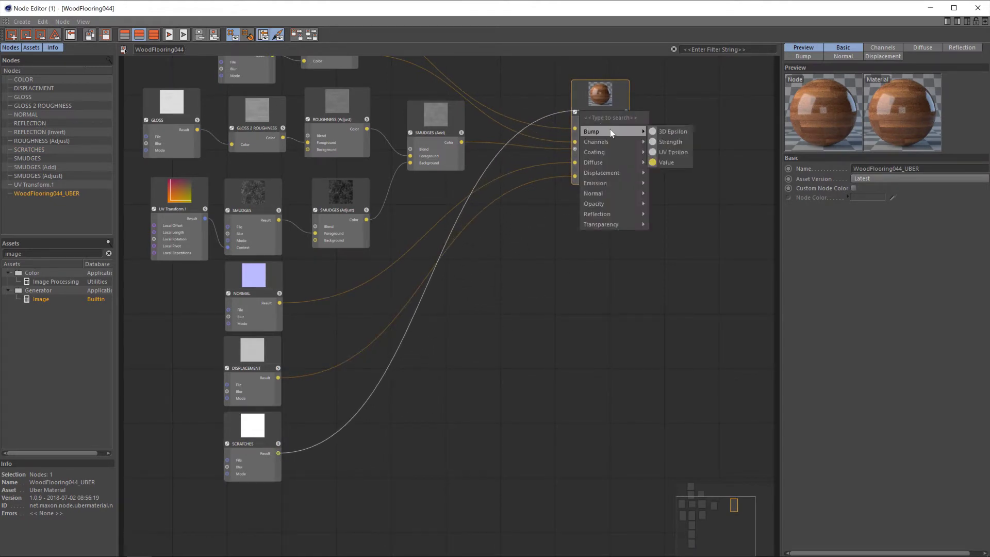
click(671, 159)
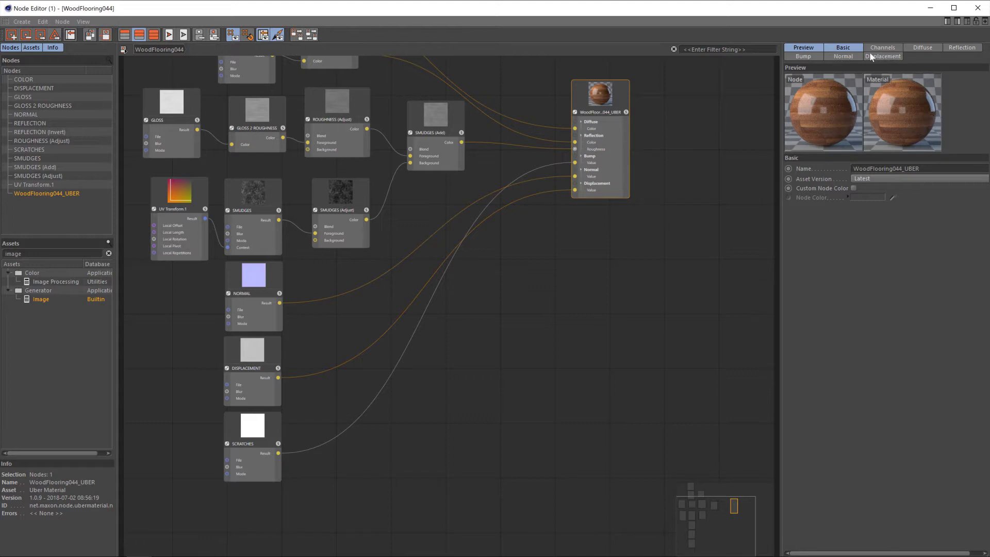
Review the Uber material's bump settings and close the Node Editor to inspect the floor in the viewport.
click(808, 56)
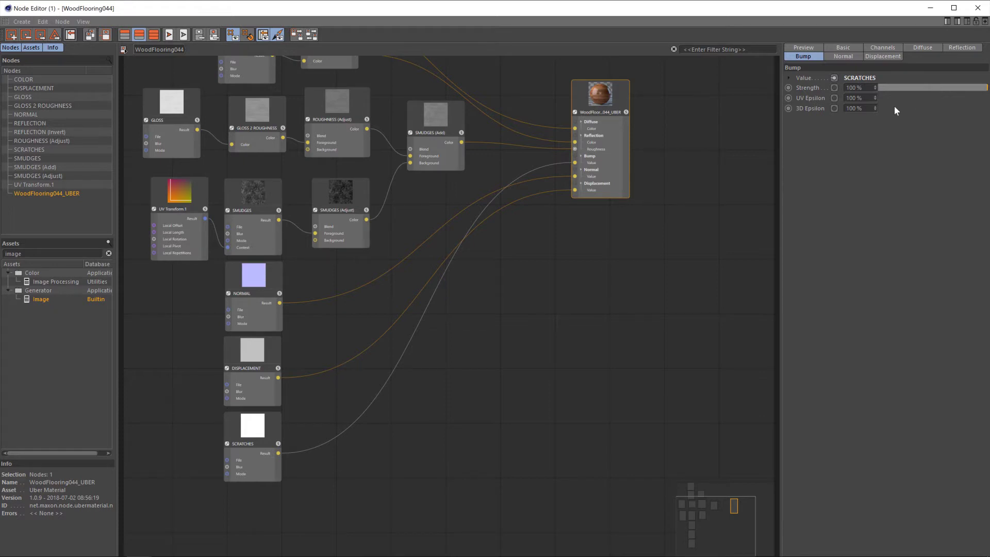
click(978, 8)
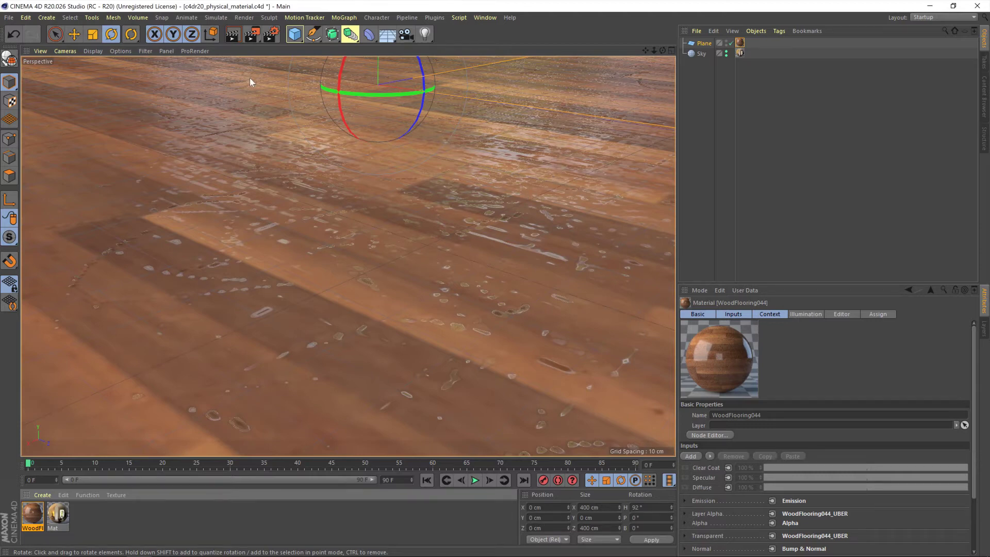
Render the floor to the Picture Viewer and inspect how strongly the scratches show in the surface.
click(254, 34)
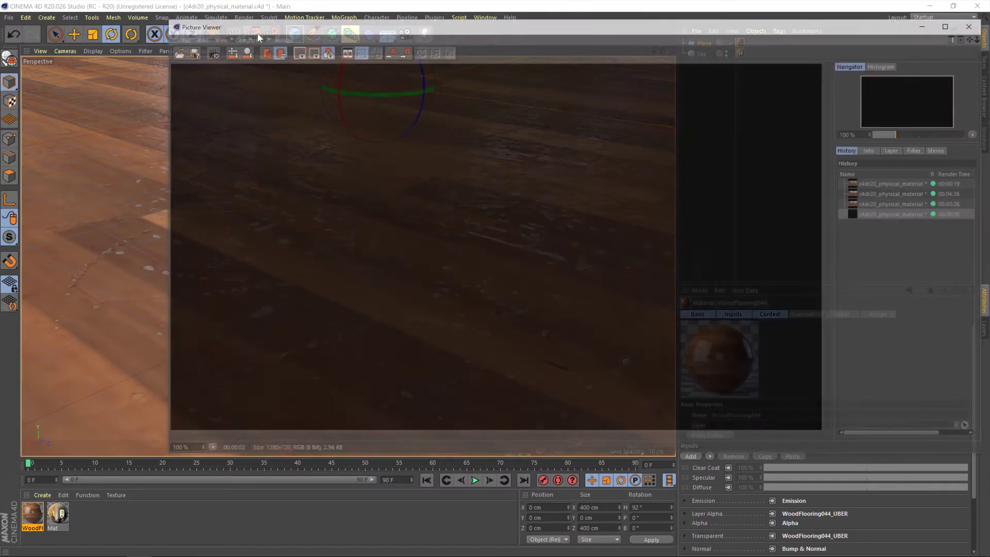
drag(409, 27, 333, 29)
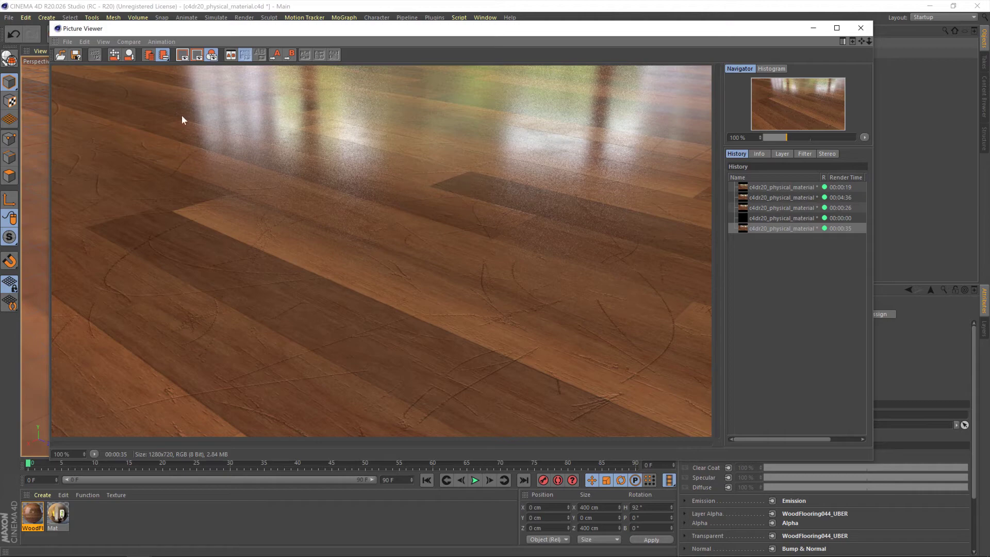
click(861, 28)
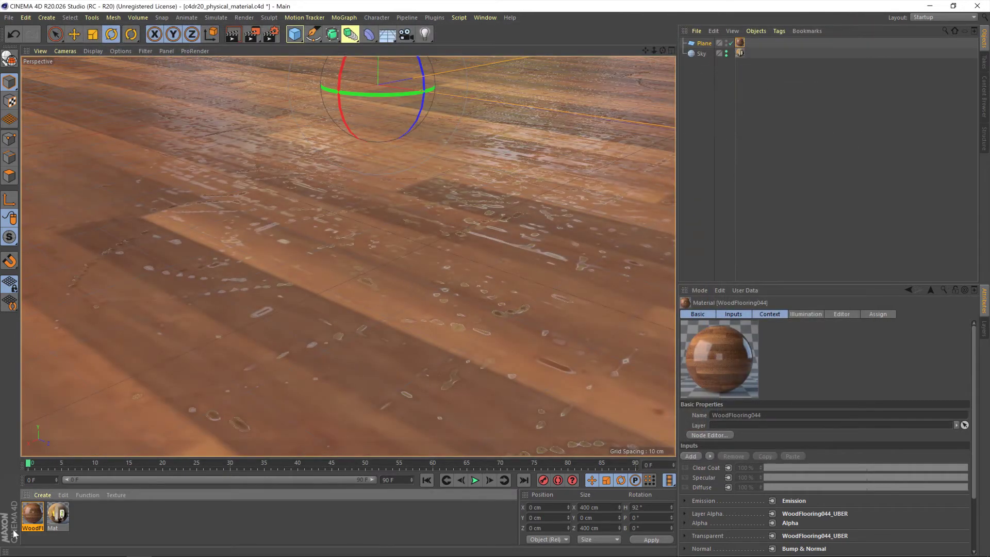
Reopen the WoodFlooring044 node graph and set the Uber material's Bump Strength to 5%.
double_click(31, 514)
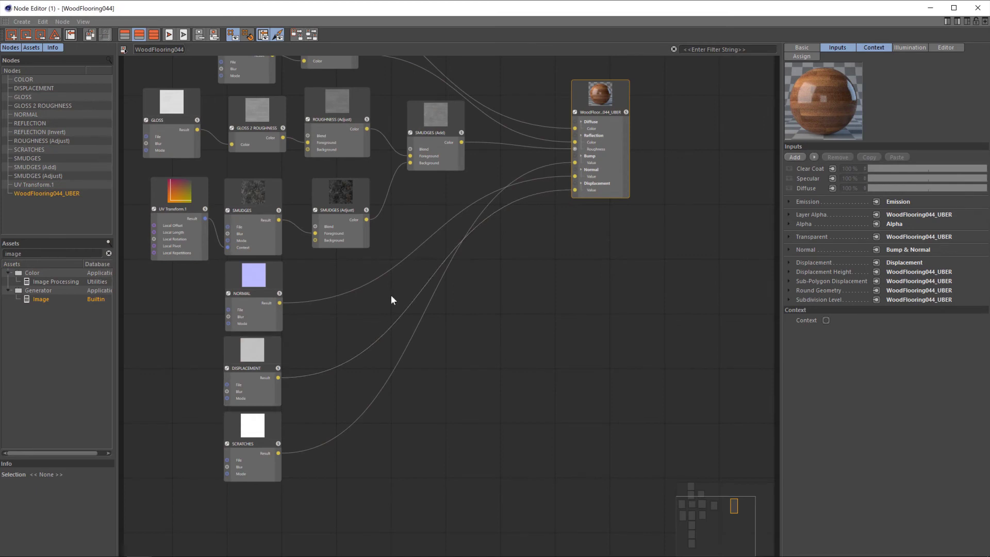
scroll(456, 246, down, 1)
click(261, 455)
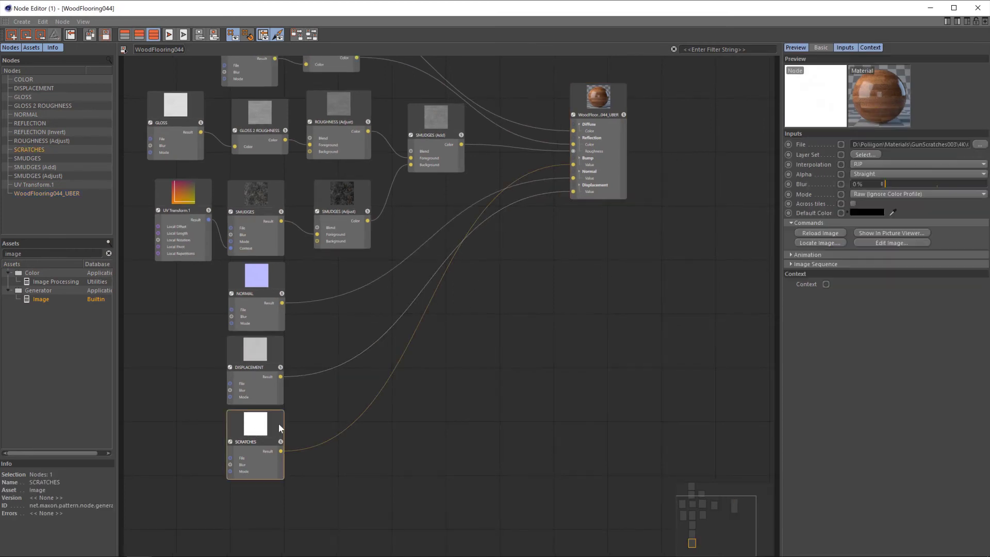
click(617, 89)
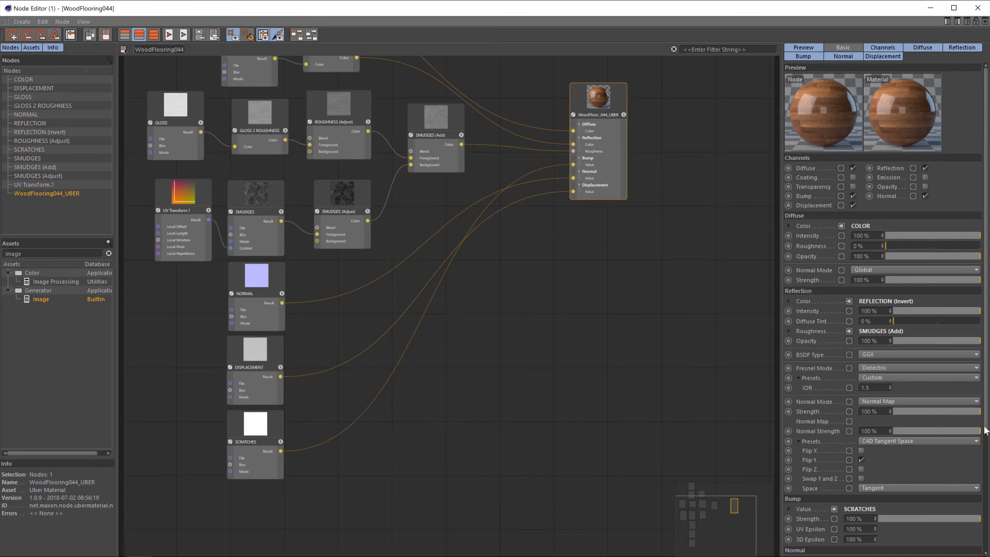
drag(986, 430, 987, 555)
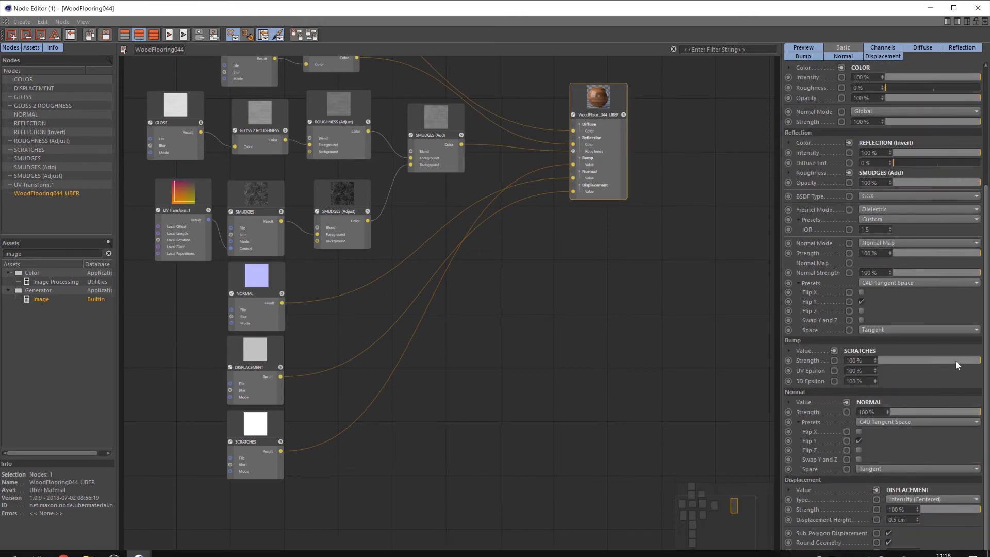
click(856, 360)
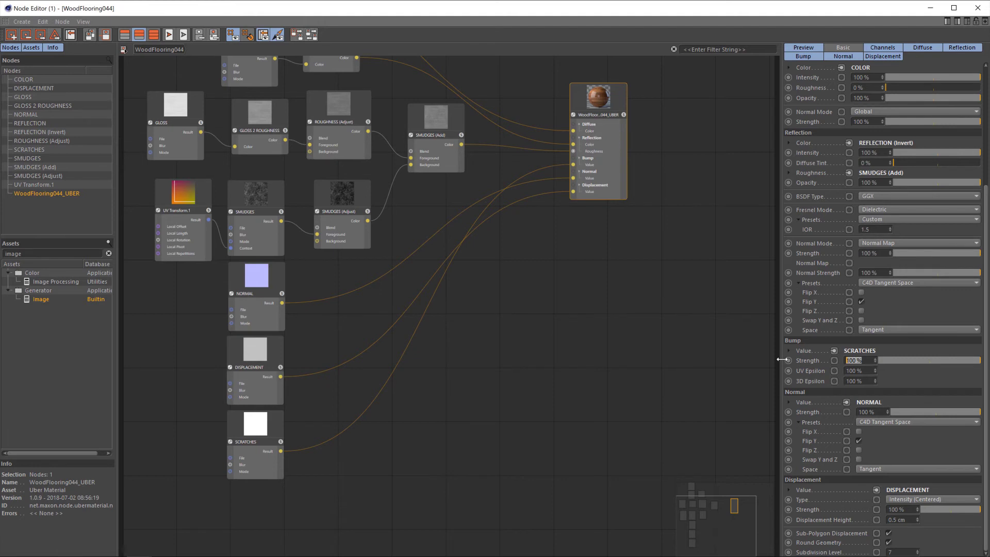
text(5)
key(Return)
Add a UV Transform node beside SCRATCHES and connect its Result to the Context input of SCRATCHES.
click(275, 429)
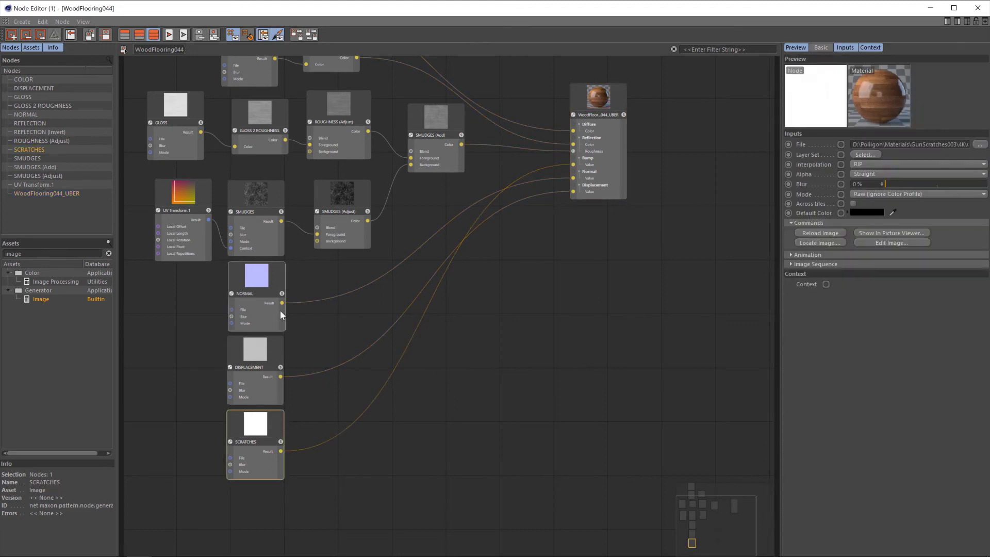
double_click(11, 253)
key(BackSpace)
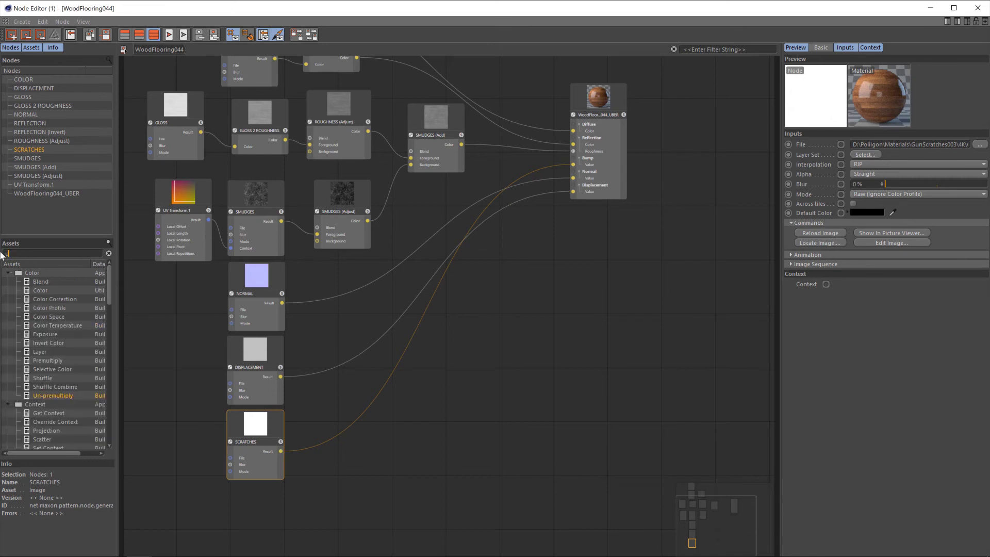
text(uv)
drag(50, 317, 162, 433)
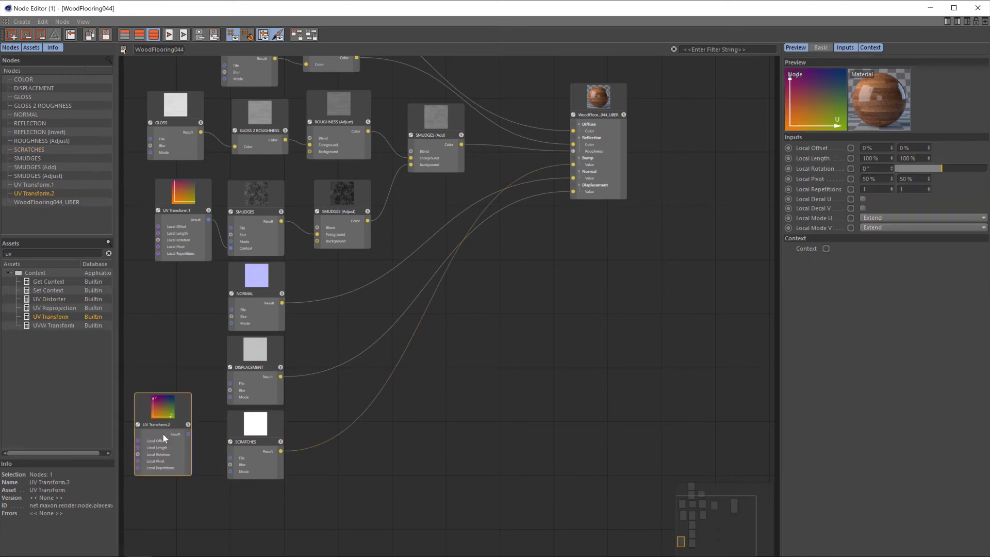
middle_drag(373, 397, 524, 370)
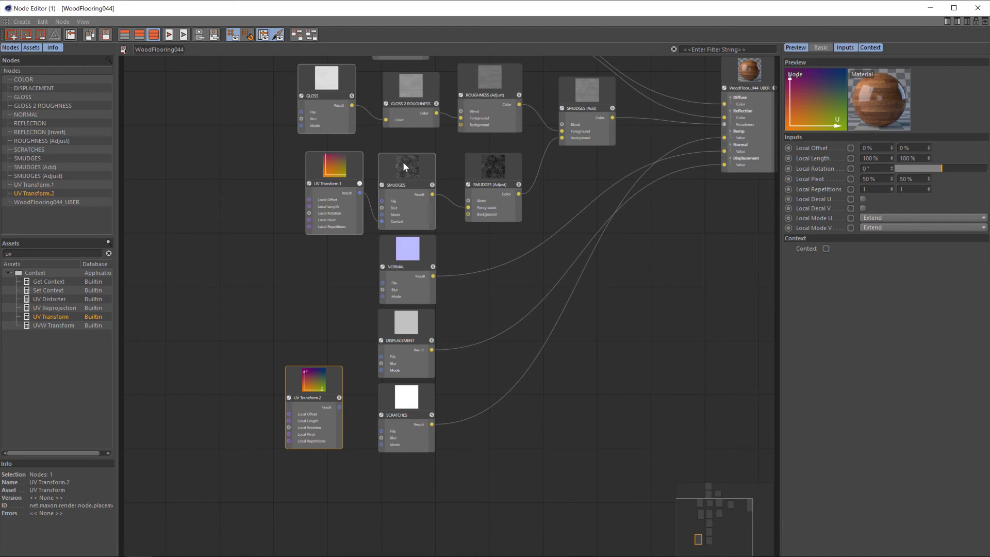
drag(338, 394, 395, 436)
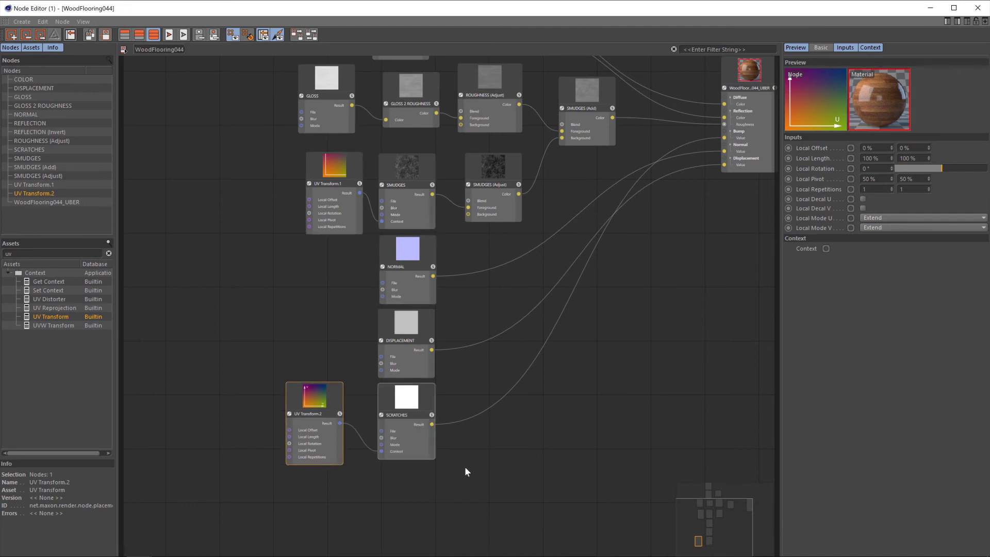
drag(344, 397, 350, 397)
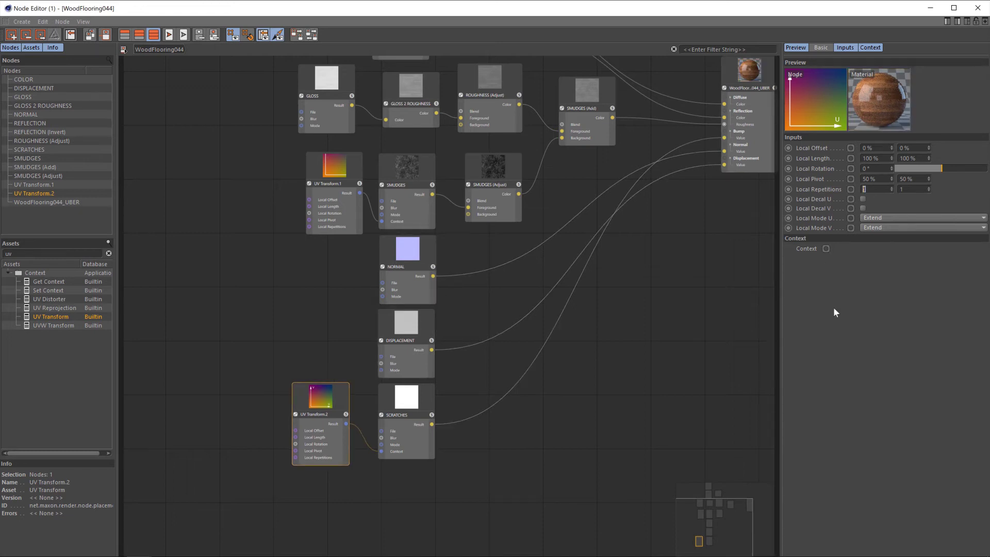
Set the scratches UV Transform's Local Repetitions to 6 in both directions and close the Node Editor.
text(6)
key(Return)
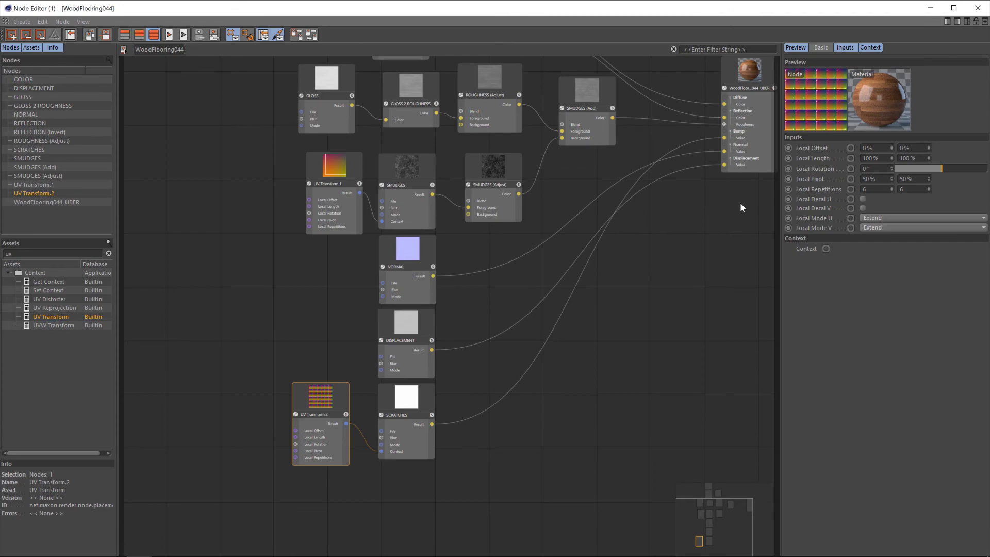
drag(712, 536, 720, 520)
click(977, 8)
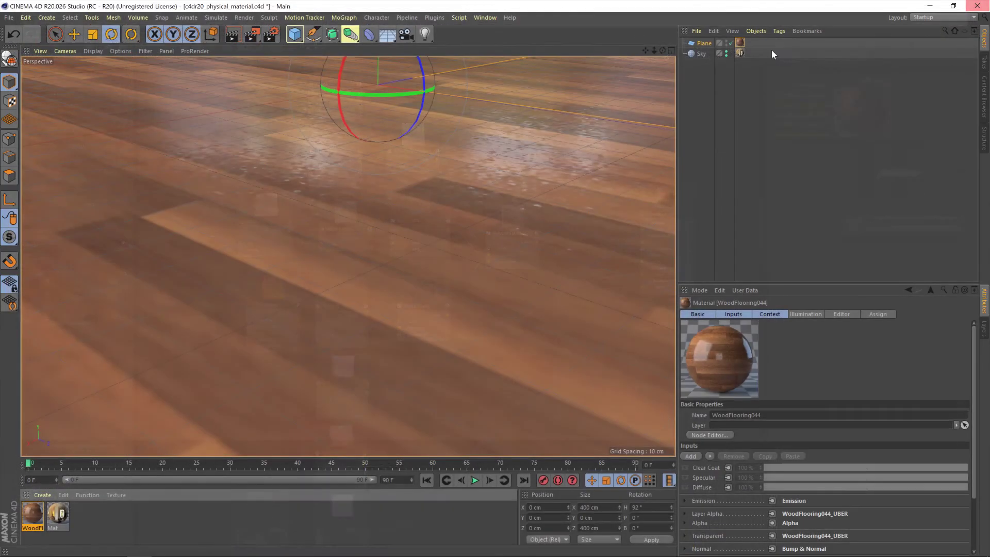
Set the Physical renderer's Sampling Quality to High and render the floor to the Picture Viewer.
click(271, 35)
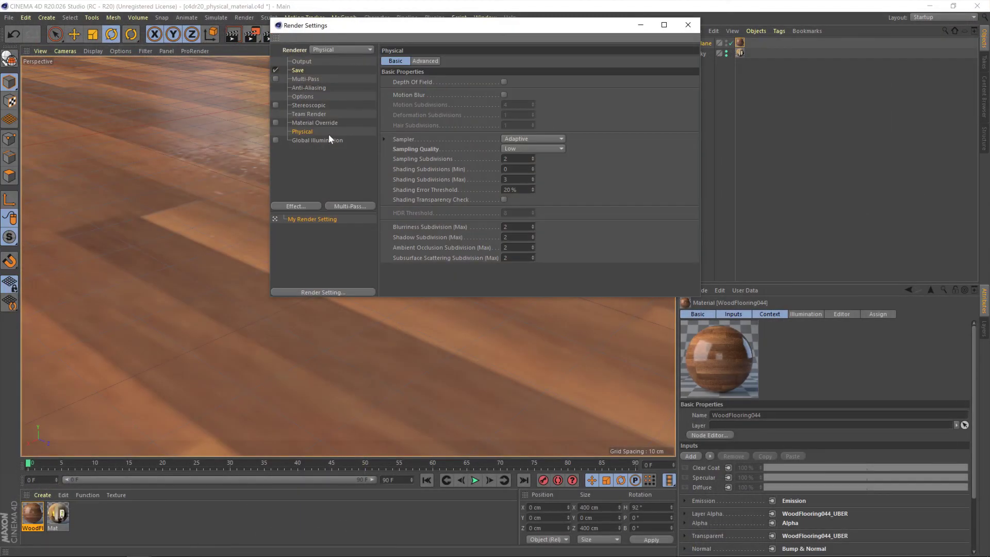
click(521, 148)
click(532, 182)
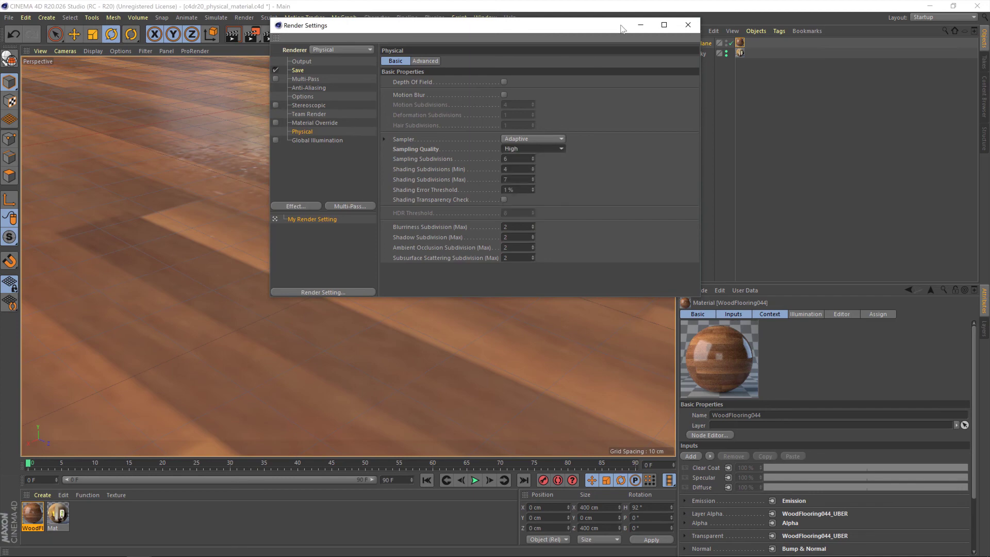
click(697, 30)
click(256, 37)
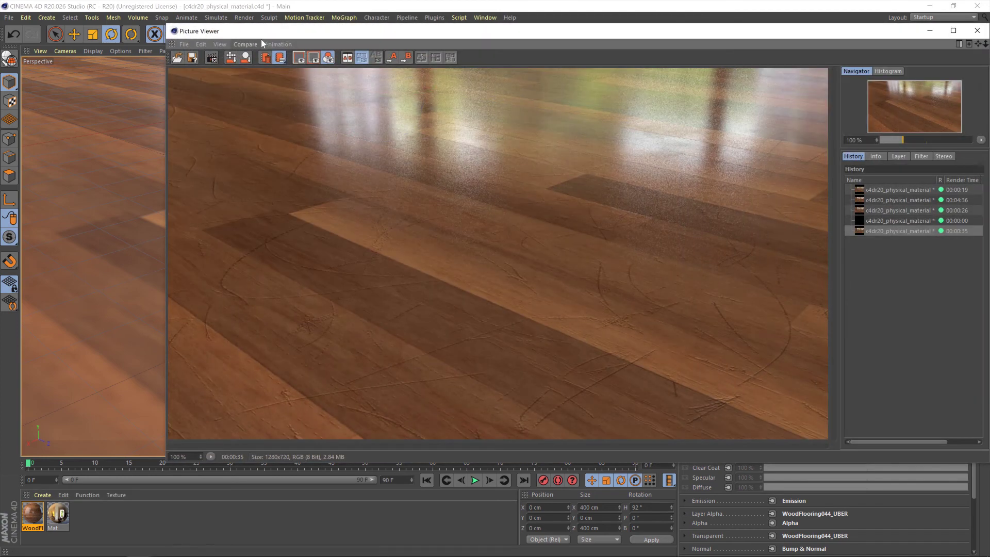